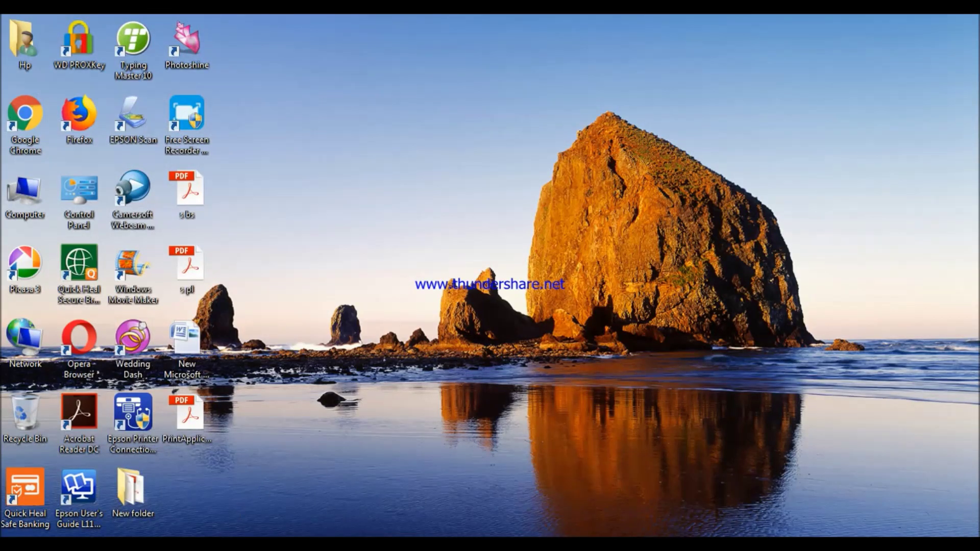
Open the blank Document2 in Word from the taskbar.
left_click(296, 464)
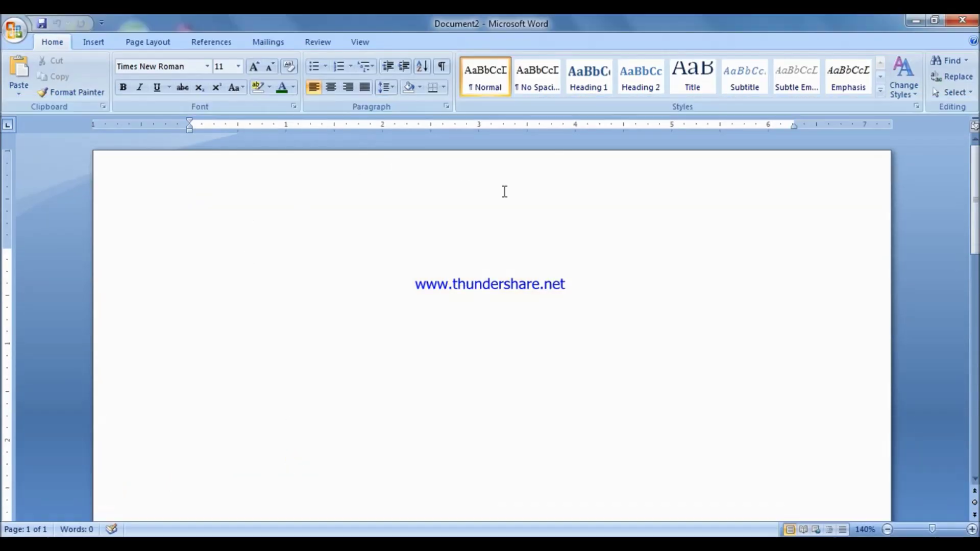
Raise the top margin and draw a 3.9 × 2.05 inch text box at the page's top-left.
left_click_drag(7, 249, 8, 193)
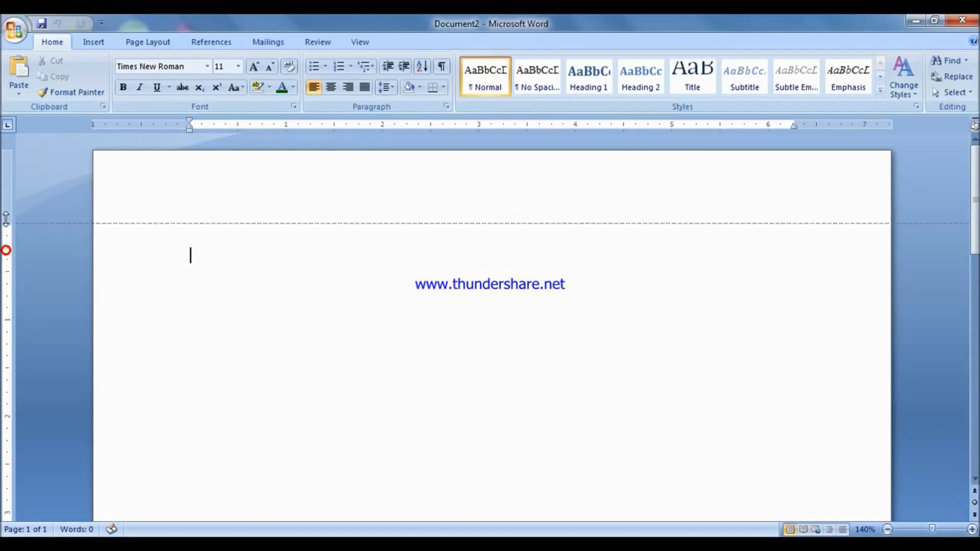
left_click(94, 42)
left_click(216, 74)
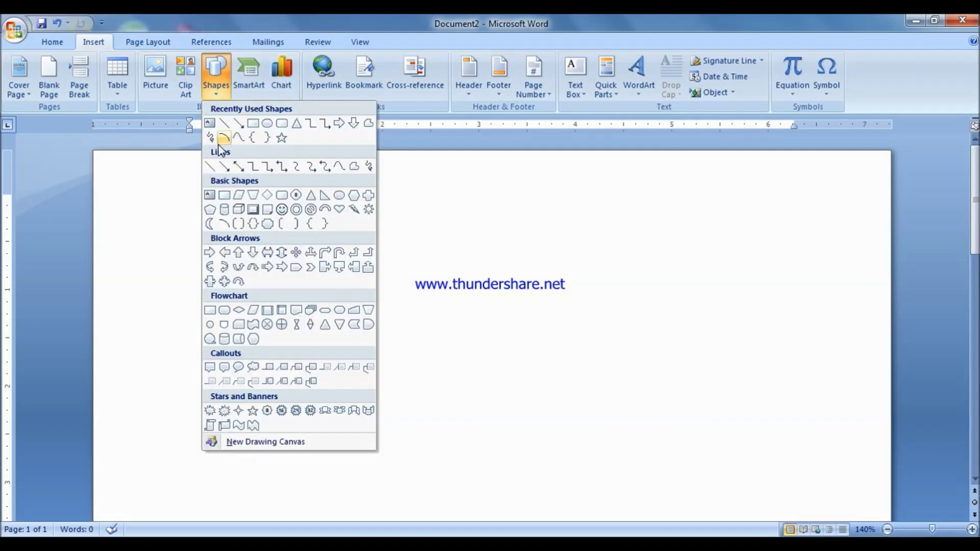
left_click(210, 127)
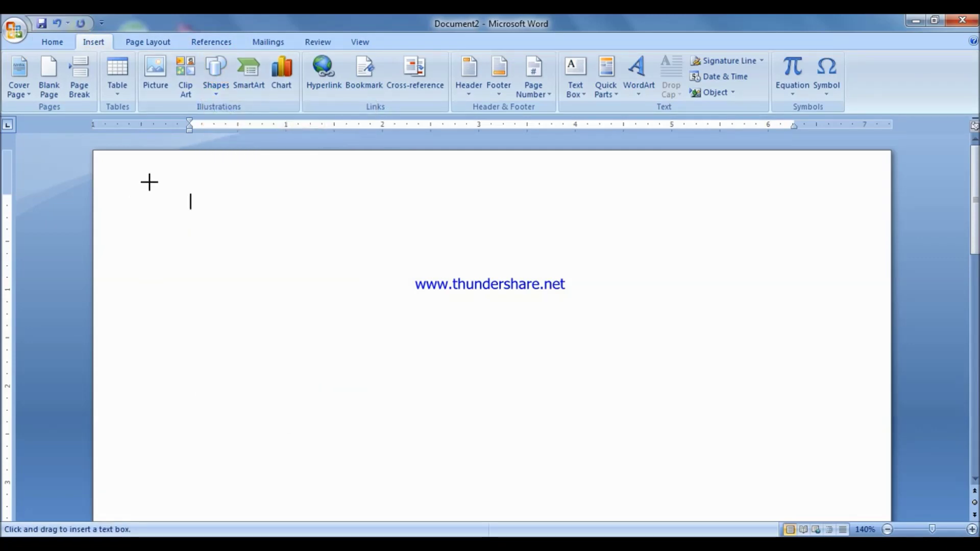
left_click(179, 195)
left_click_drag(179, 196, 556, 390)
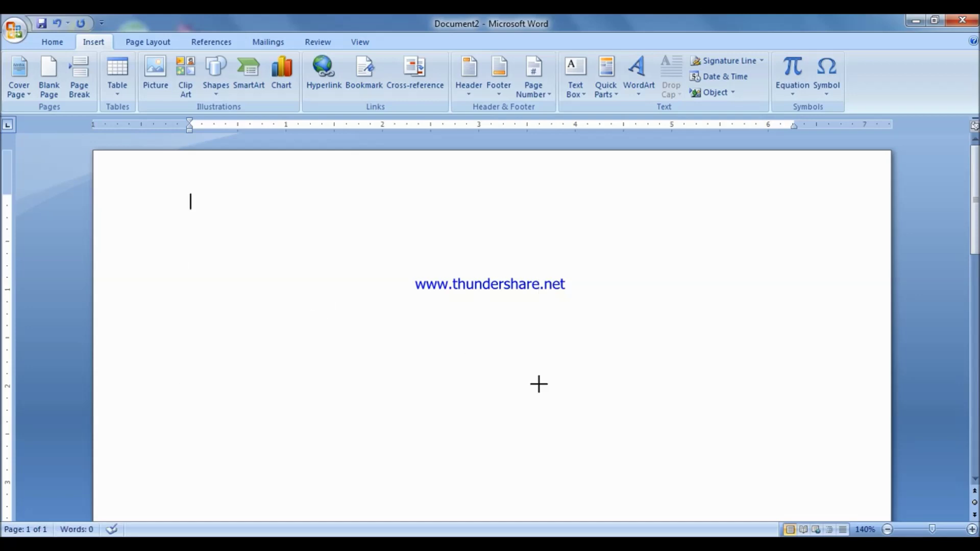
left_click_drag(556, 391, 556, 393)
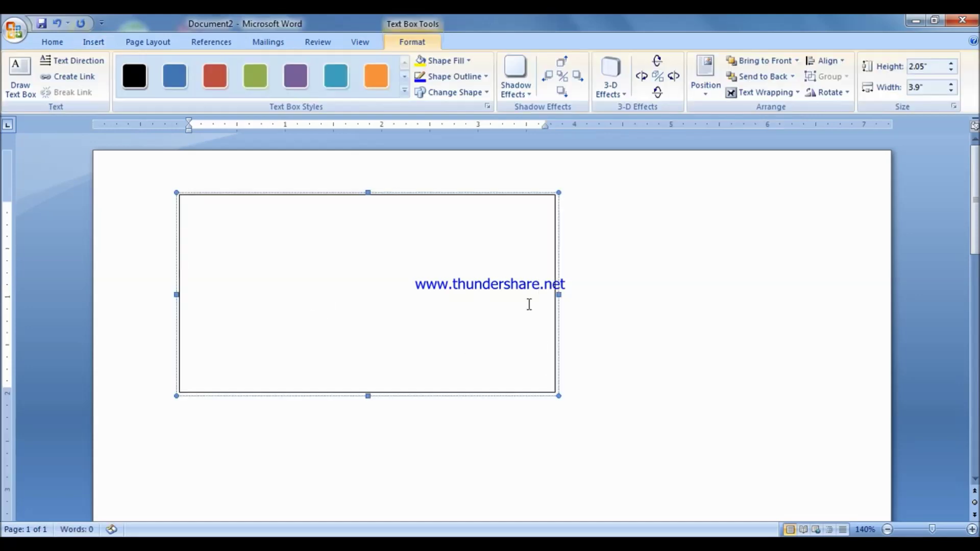
left_click_drag(503, 197, 455, 178)
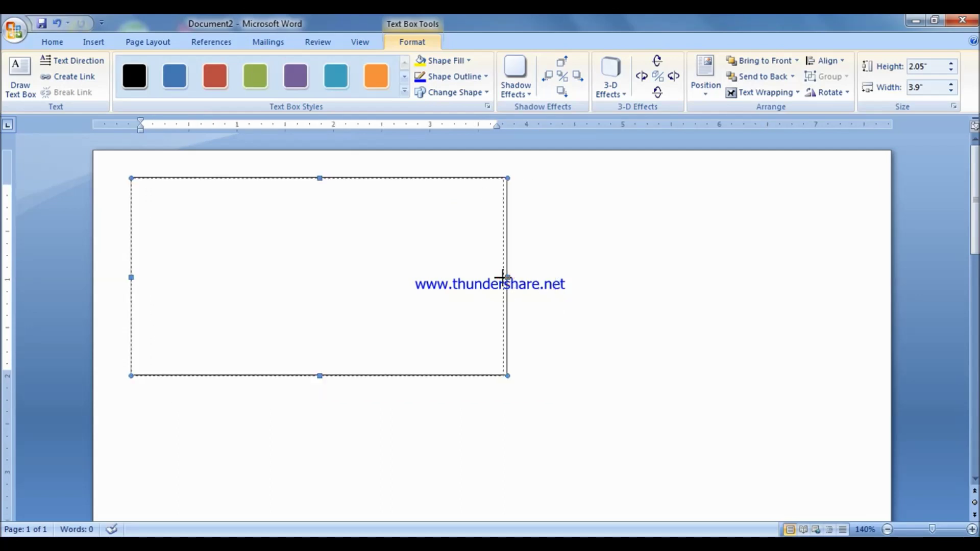
left_click(550, 268)
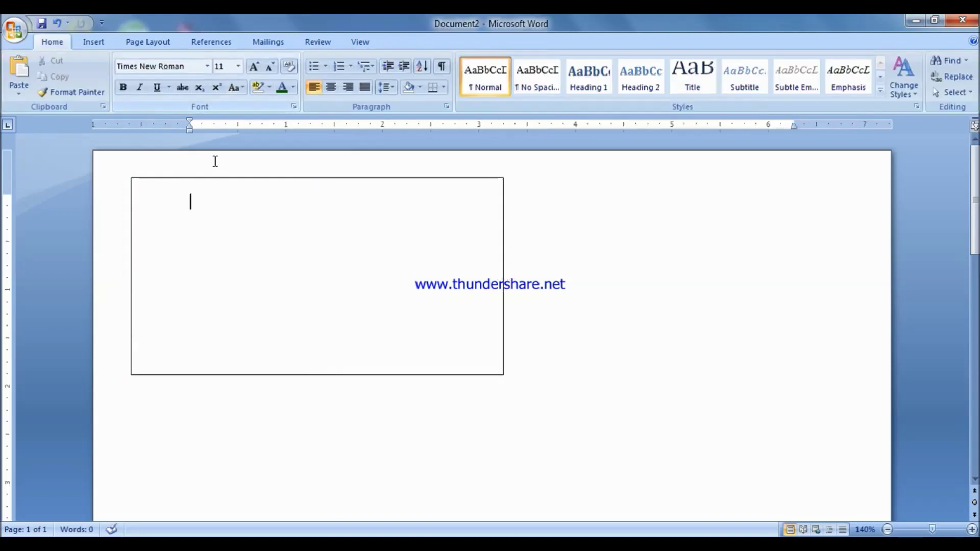
Type the card holder's name centred in 25-pt ChaserDemo, then shorten the box slightly.
key("Return")
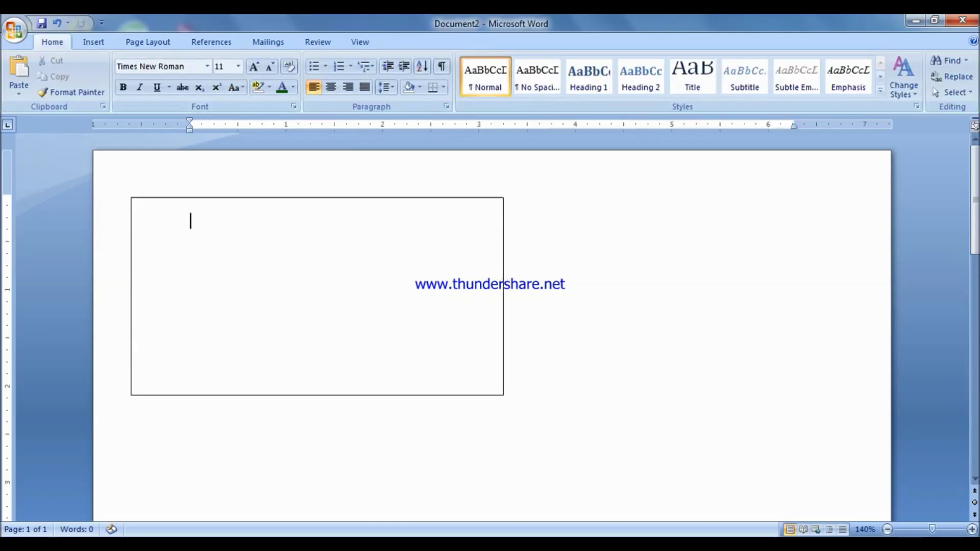
key("BackSpace")
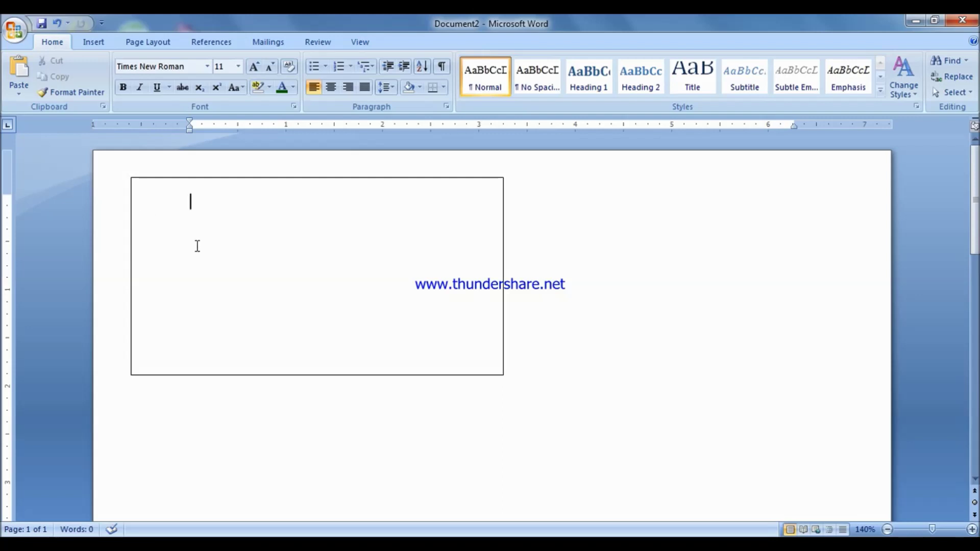
left_click(197, 246)
key("Return")
key("Return")
key("Return")
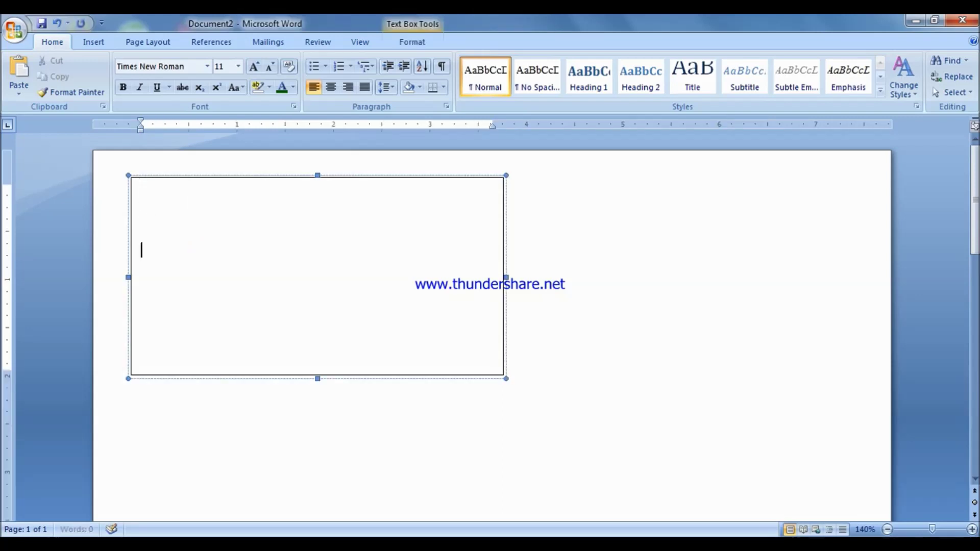
key("ctrl+shift+period")
key("ctrl+shift+period")
key("ctrl+shift+period")
left_click(206, 66)
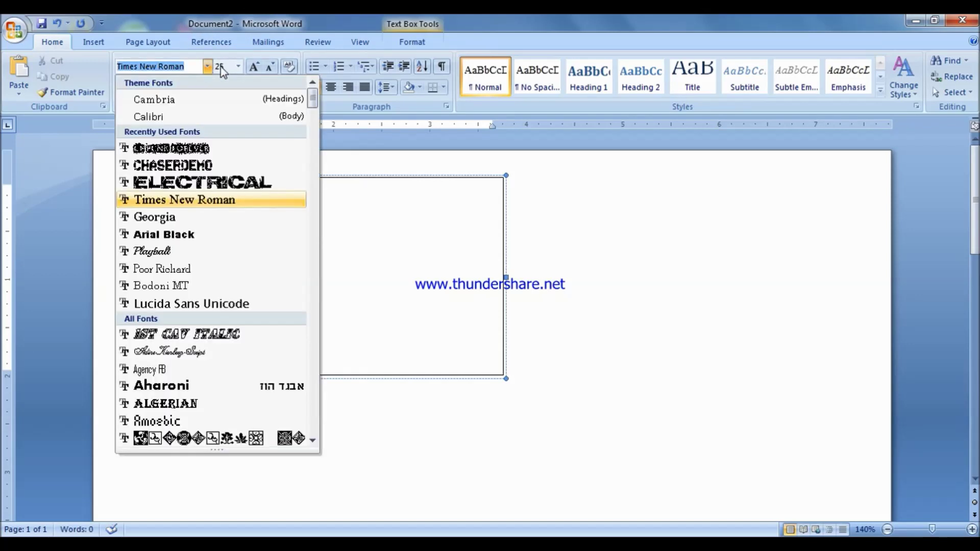
left_click(216, 160)
key("ctrl+e")
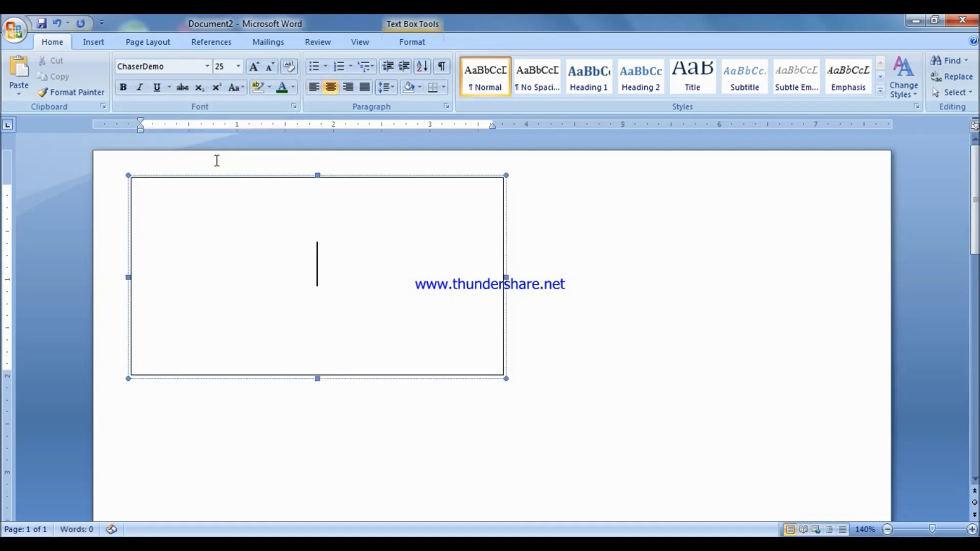
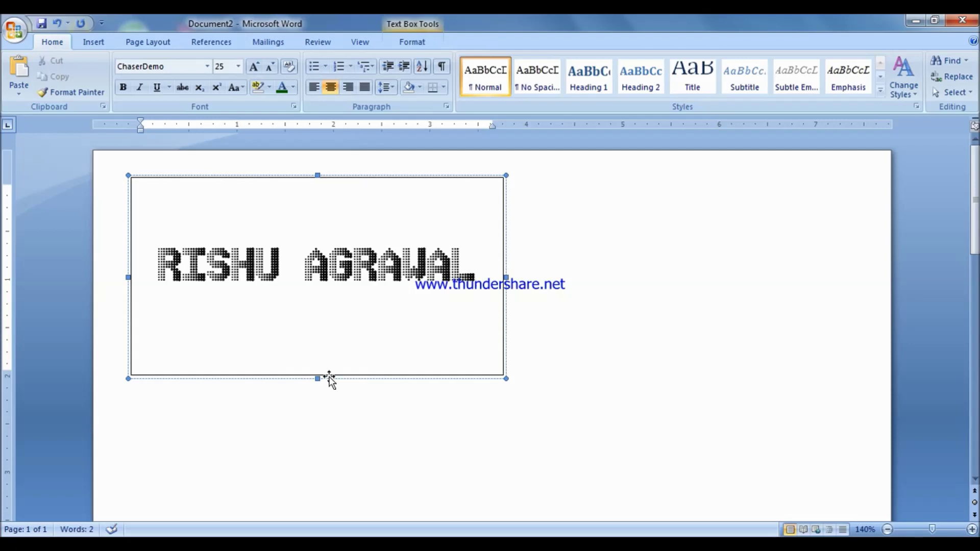
left_click_drag(316, 381, 317, 363)
left_click(591, 301)
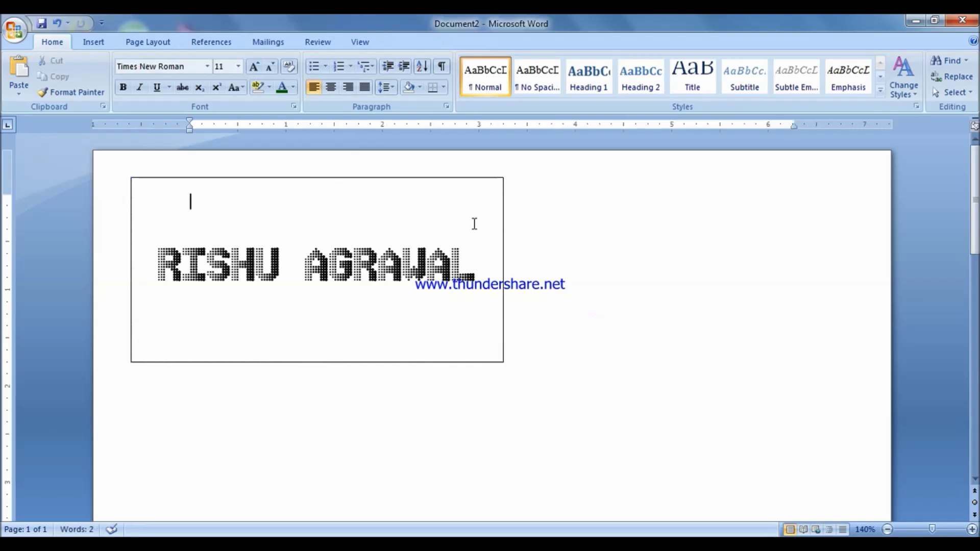
Draw a slim text box below the name and type 'Student / Creator / You Tuber', fixing typos.
left_click(95, 42)
left_click(209, 74)
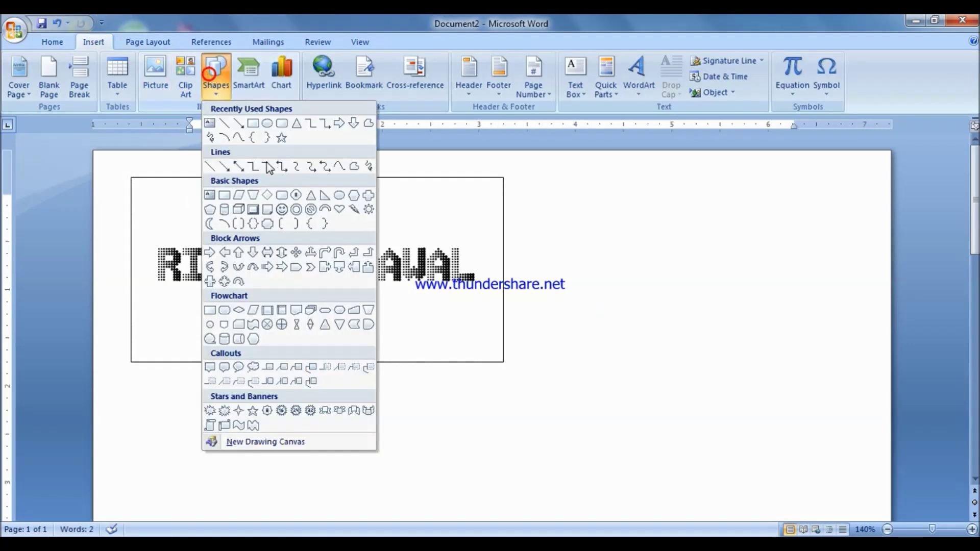
left_click(209, 124)
left_click_drag(209, 286, 443, 314)
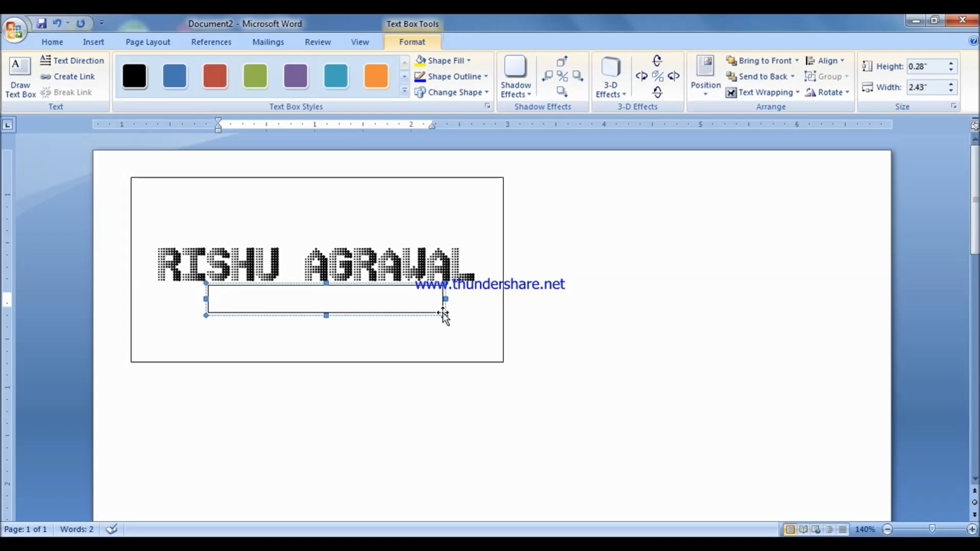
type("Stude")
type("nt /")
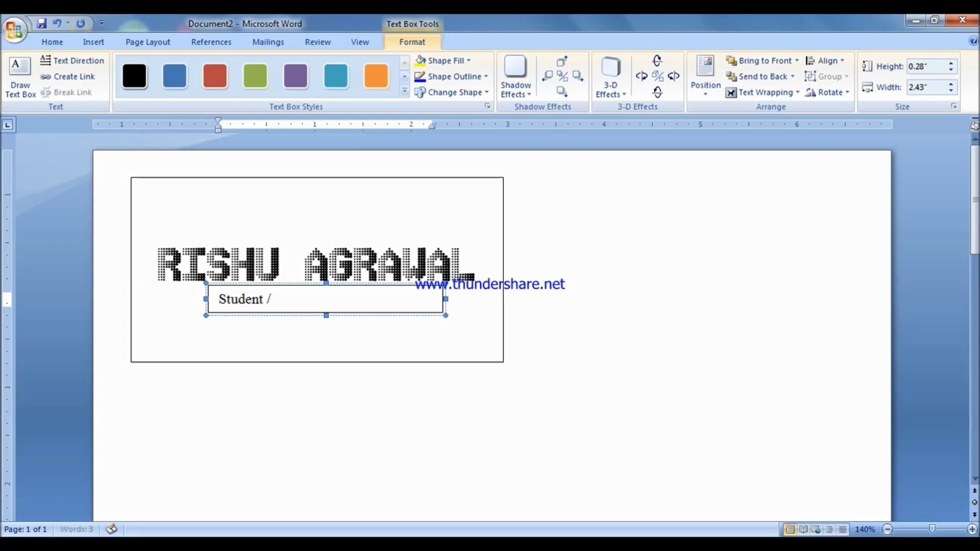
type("Crao")
key("BackSpace")
type("or / Tou Tuber")
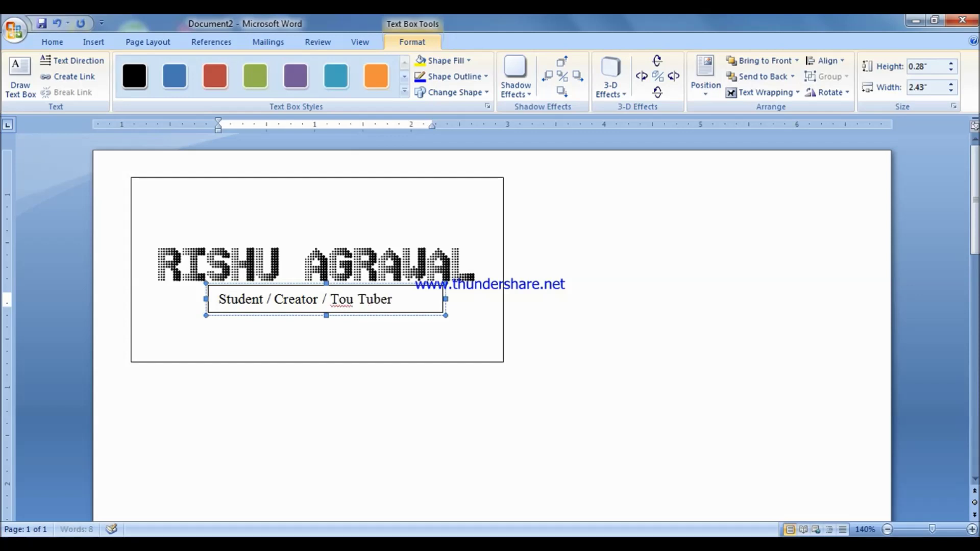
right_click(341, 303)
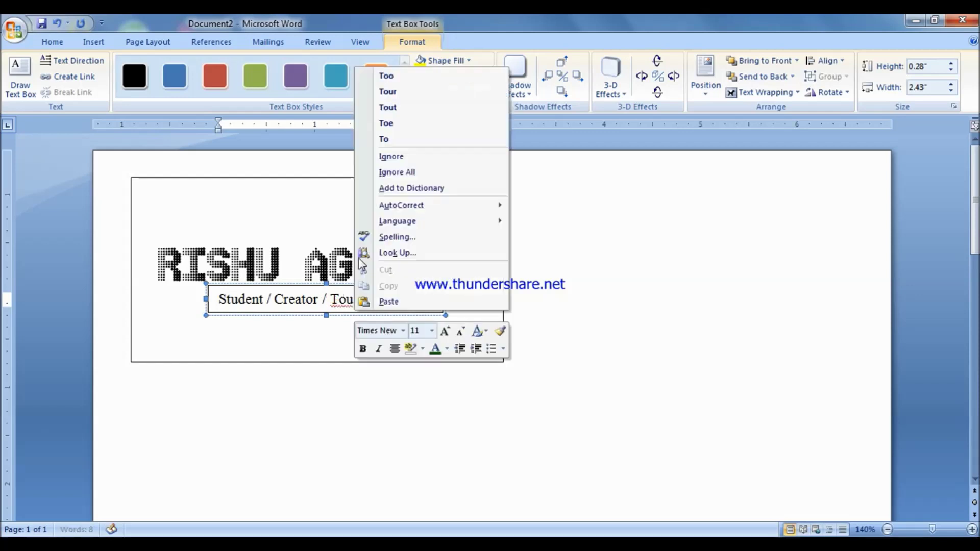
left_click(341, 302)
key("BackSpace")
type("You Tuber")
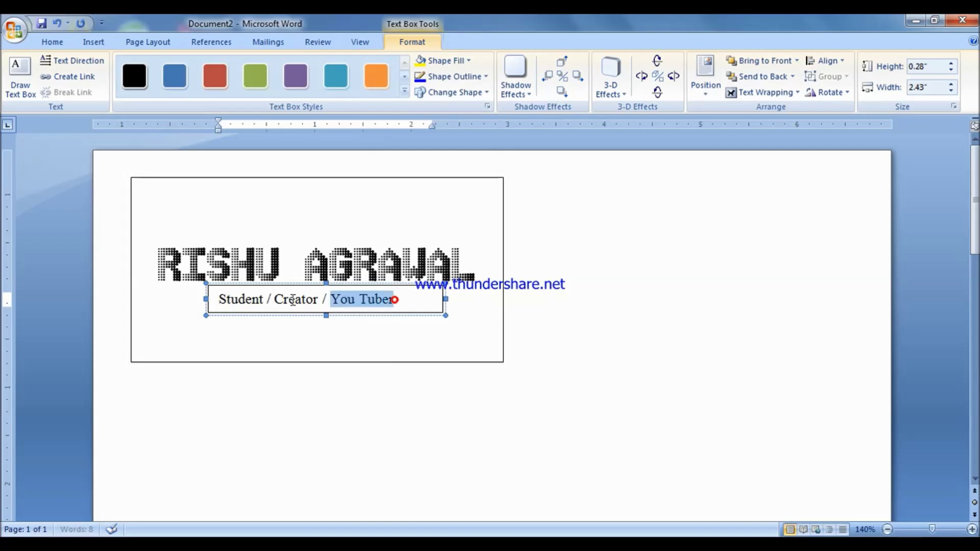
Set the subtitle to CF Punk Forever, narrow its box, and remove the box's outline.
left_click_drag(399, 300, 219, 300)
left_click(40, 43)
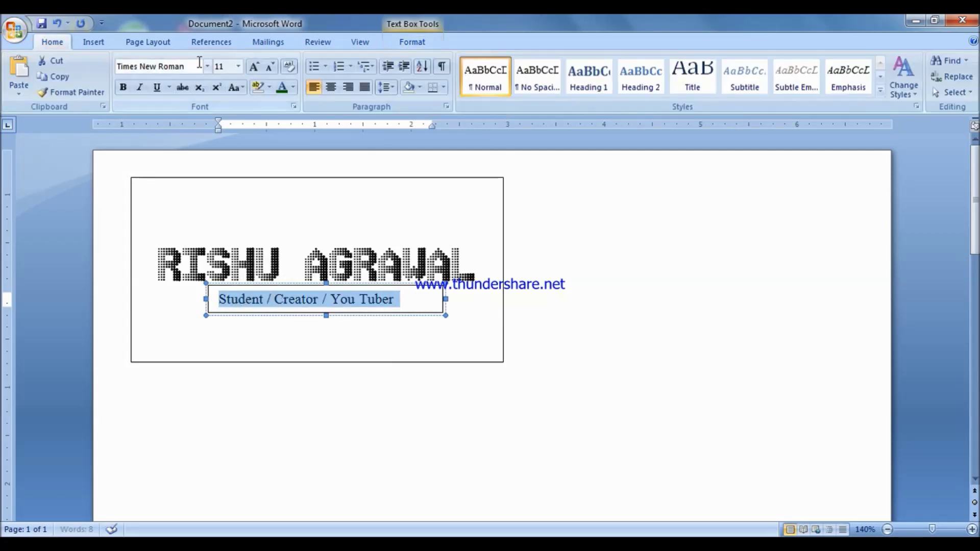
left_click(207, 66)
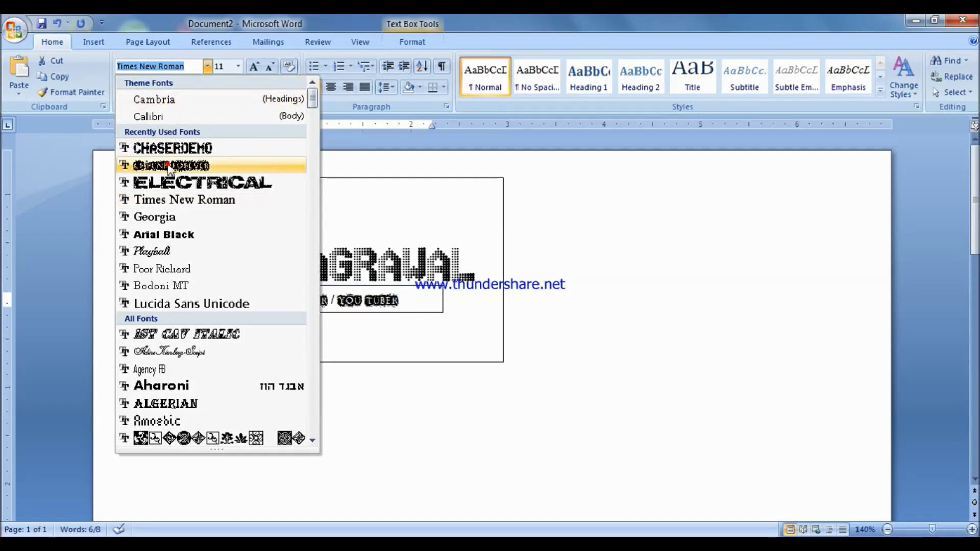
left_click(169, 162)
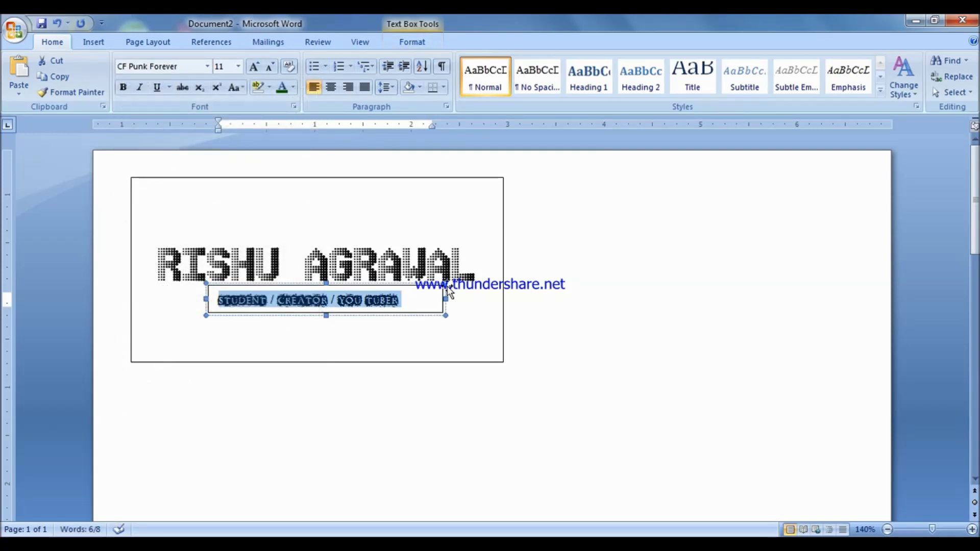
left_click_drag(446, 299, 417, 299)
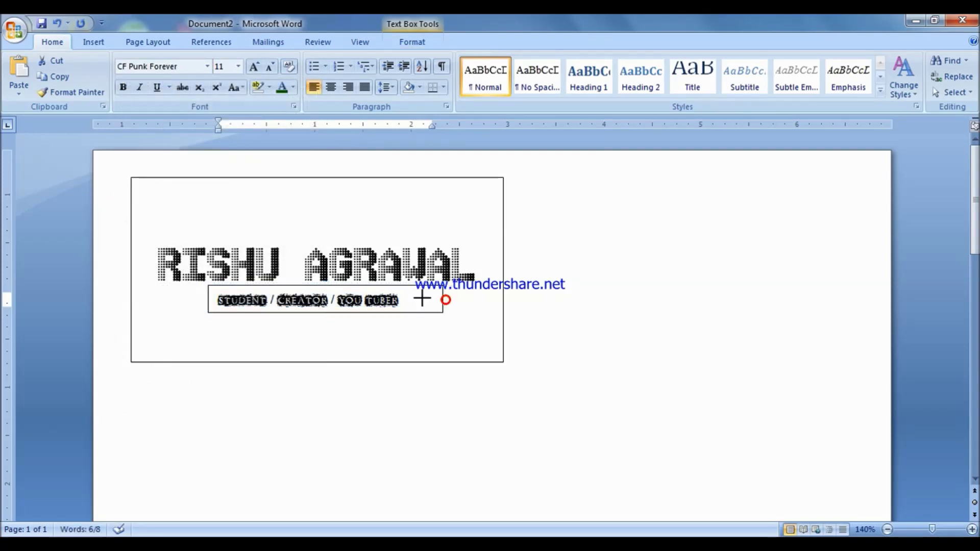
left_click(403, 38)
left_click(454, 76)
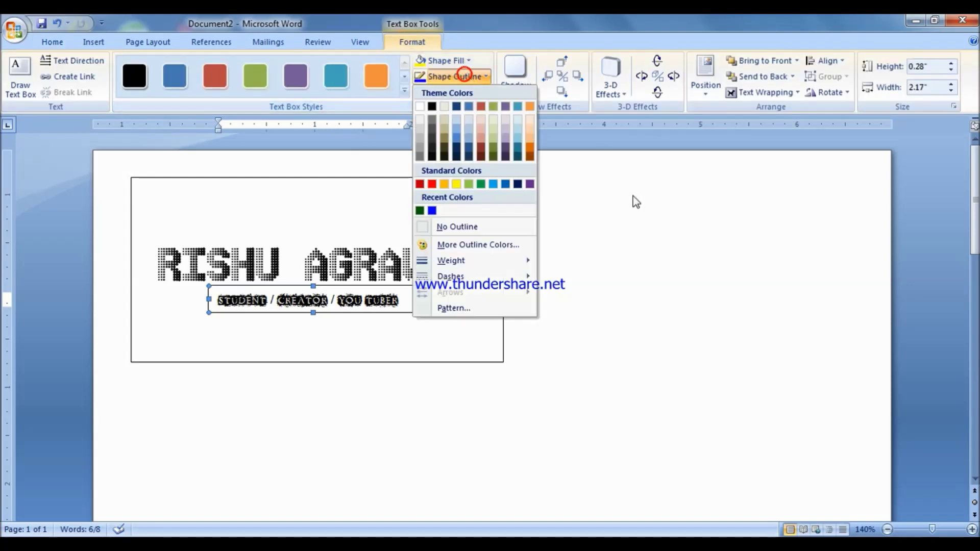
left_click(476, 231)
left_click(529, 274)
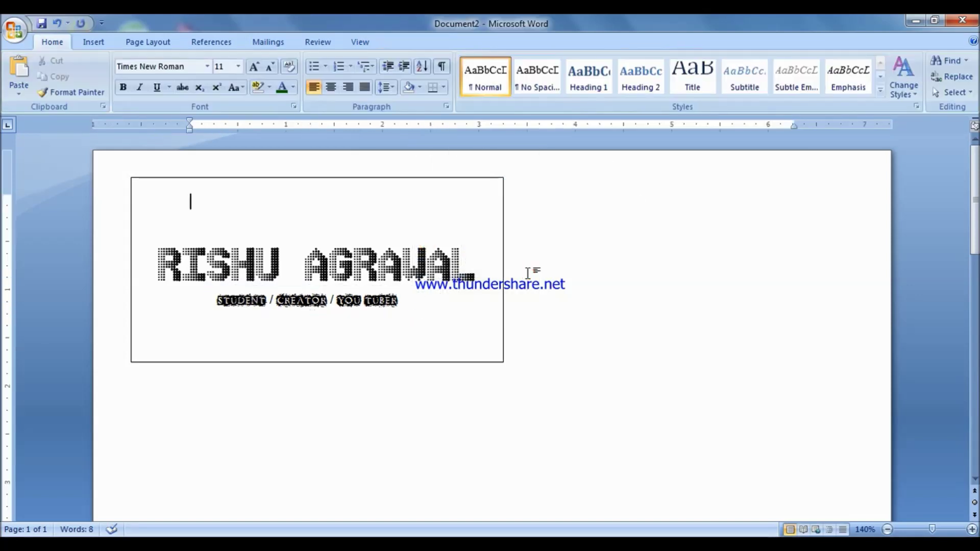
Draw a widened text box at the card's top-right and enter 'Mob:' with the mobile number.
left_click(95, 42)
left_click(216, 72)
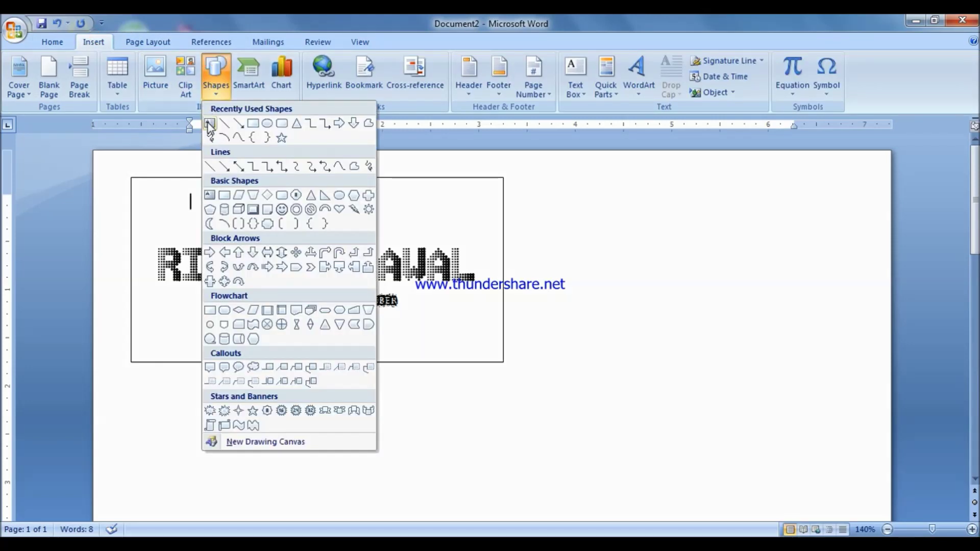
left_click(209, 124)
left_click_drag(358, 178, 502, 203)
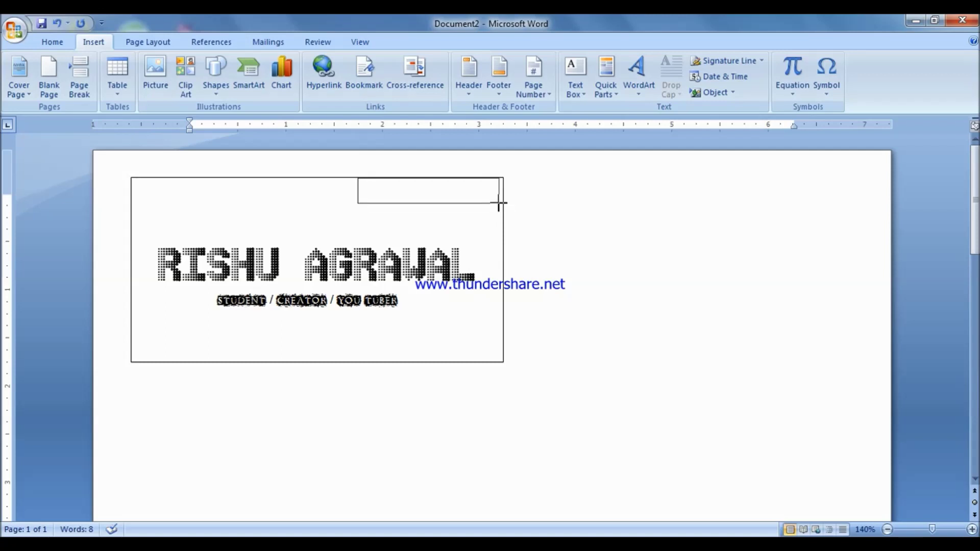
left_click_drag(356, 190, 331, 189)
left_click(354, 188)
type("Mob: 9089 XDF")
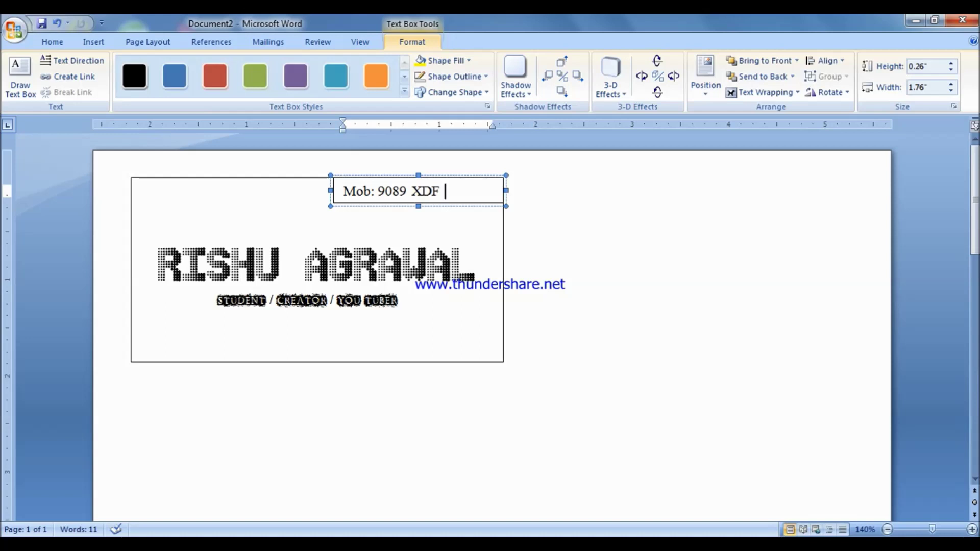
type("  780")
left_click(532, 220)
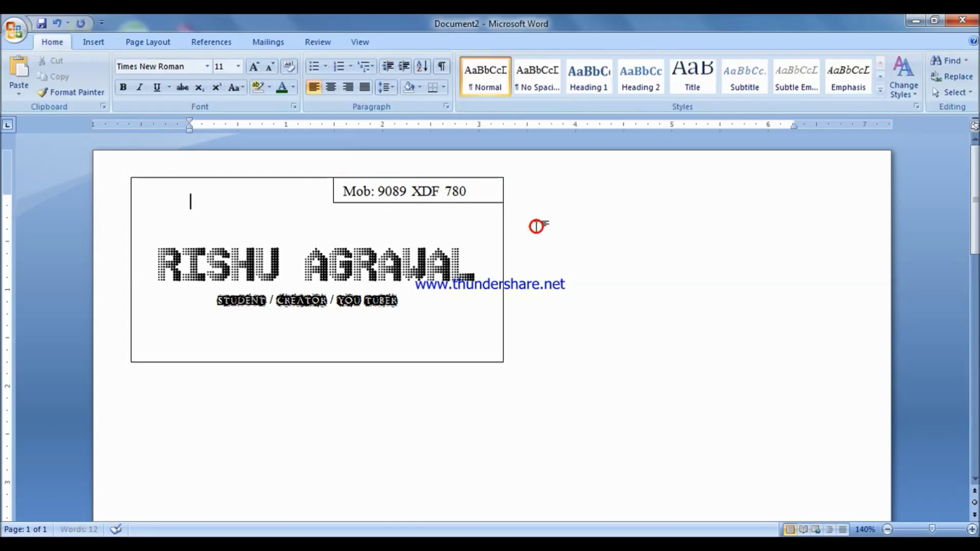
Right-align the mobile number in its box, undoing an accidental resize.
left_click_drag(479, 191, 351, 191)
left_click(340, 192)
key("ctrl+r")
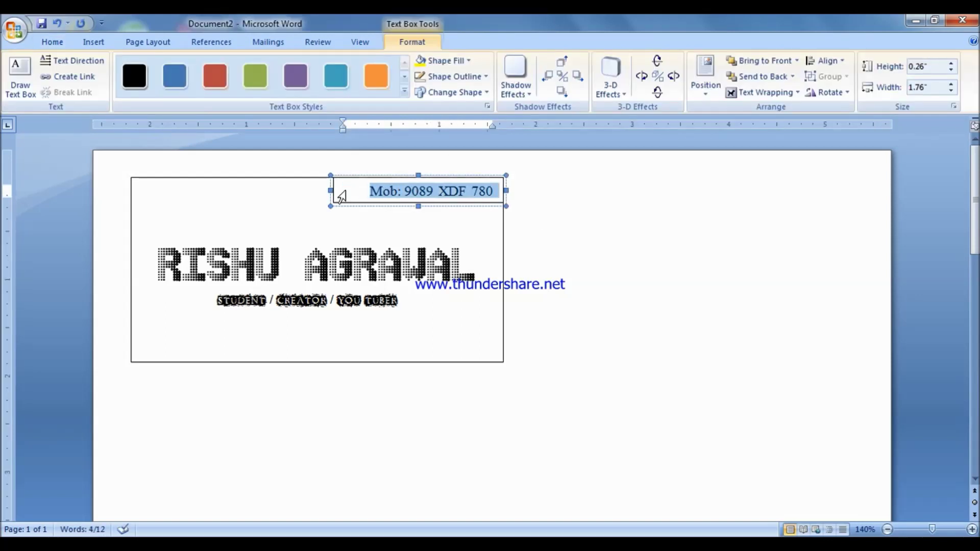
left_click_drag(332, 191, 360, 190)
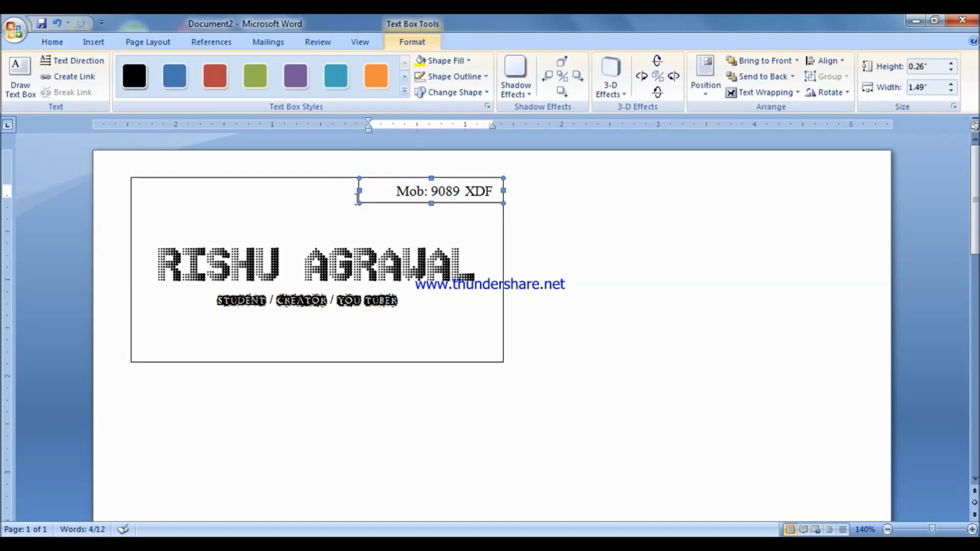
key("ctrl+z")
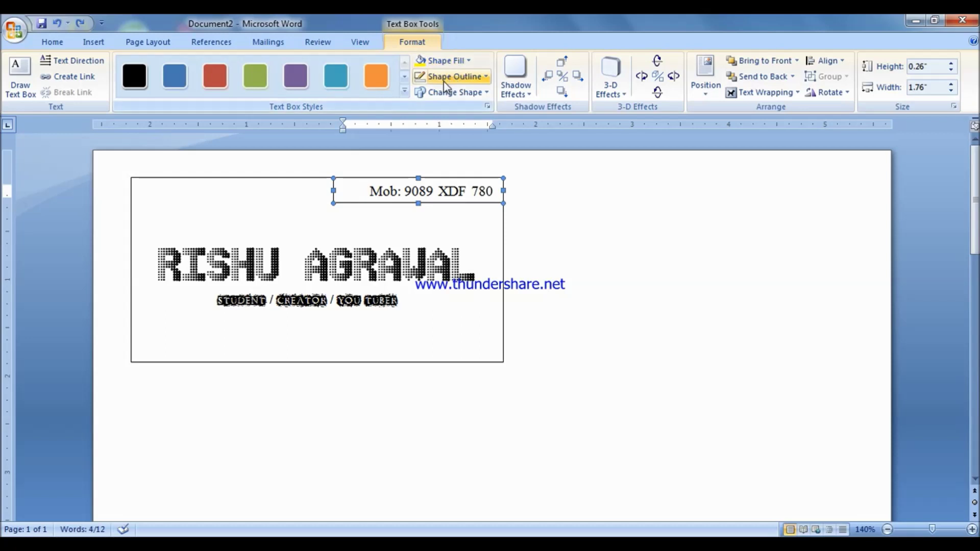
left_click(572, 219)
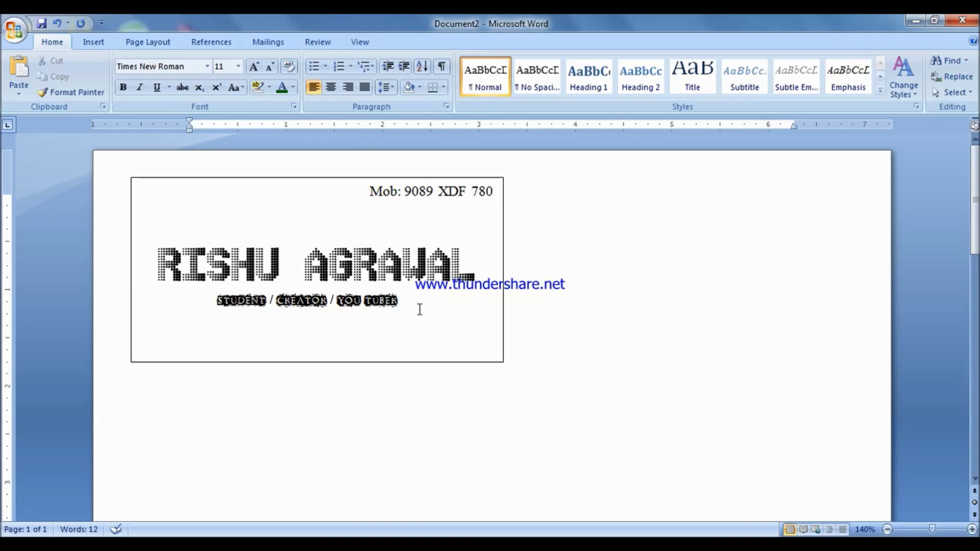
left_click_drag(157, 245, 499, 356)
Use Font Color to make the name red, the tagline blue and the 'Mob:' number dark blue.
left_click(412, 42)
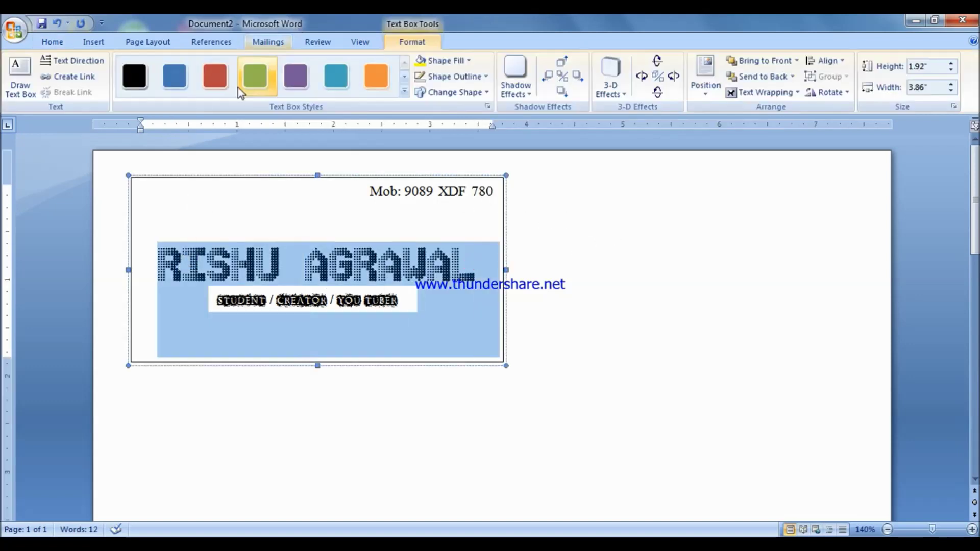
left_click(68, 45)
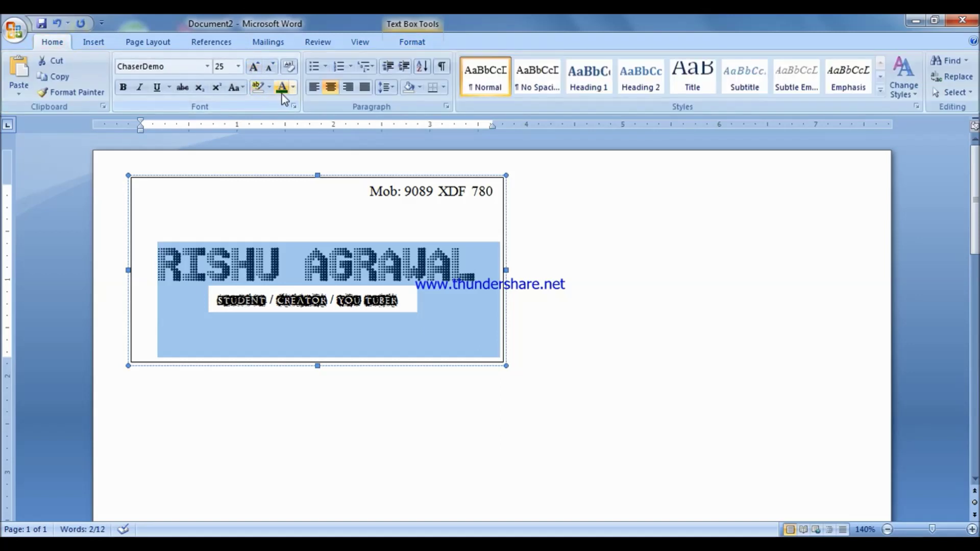
left_click(294, 87)
left_click(292, 212)
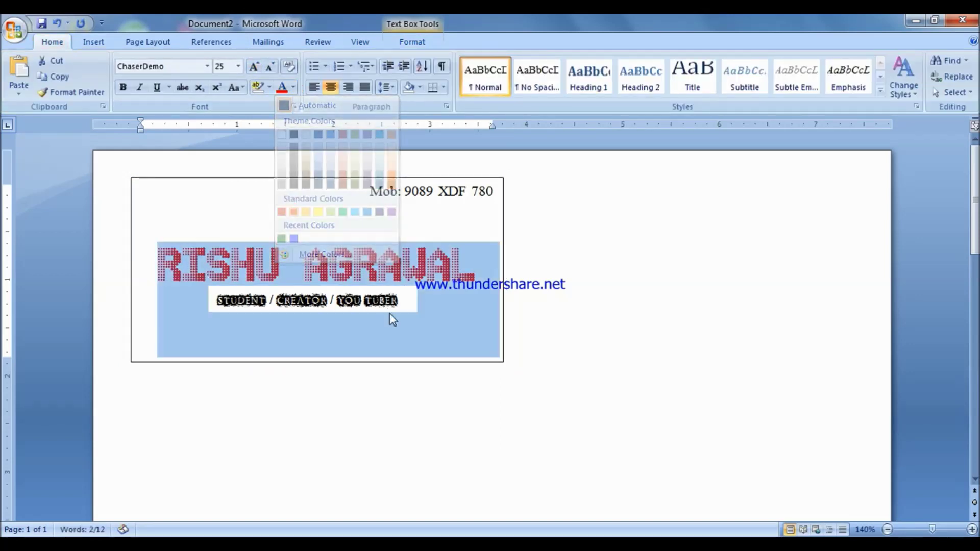
left_click_drag(404, 305, 218, 301)
left_click(294, 88)
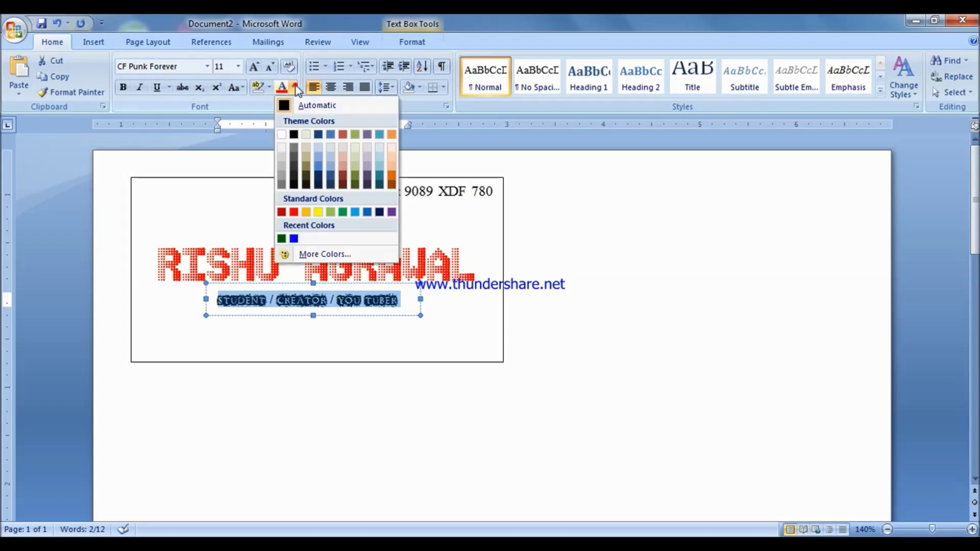
left_click(294, 238)
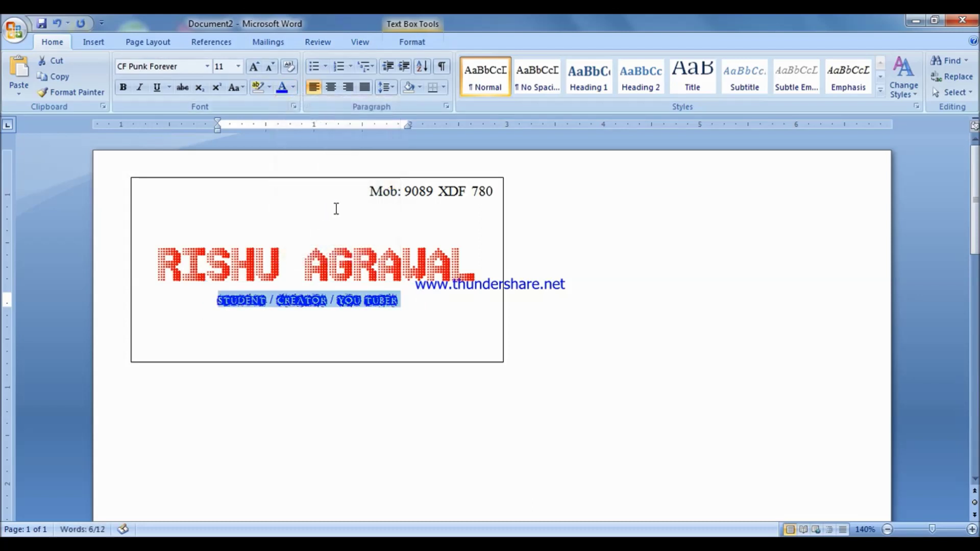
left_click(362, 195)
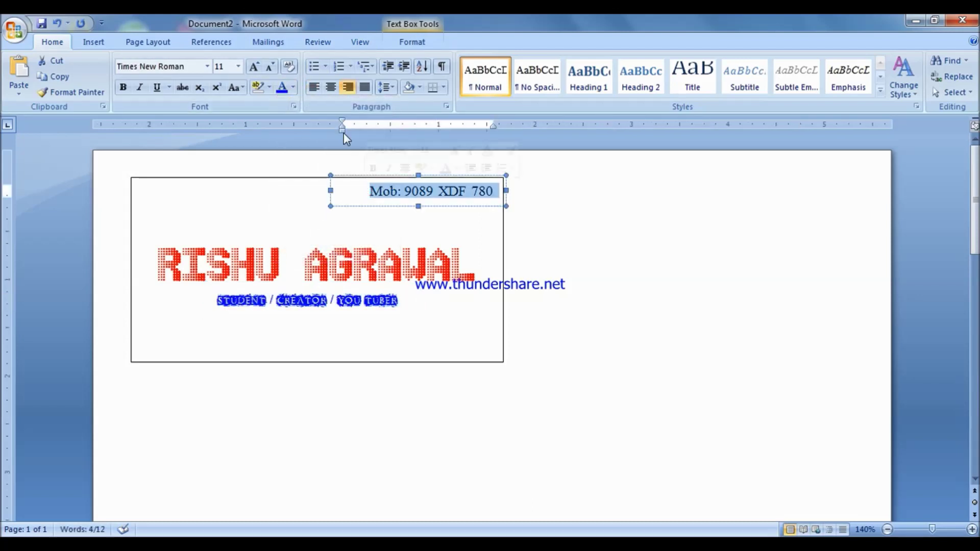
left_click(291, 88)
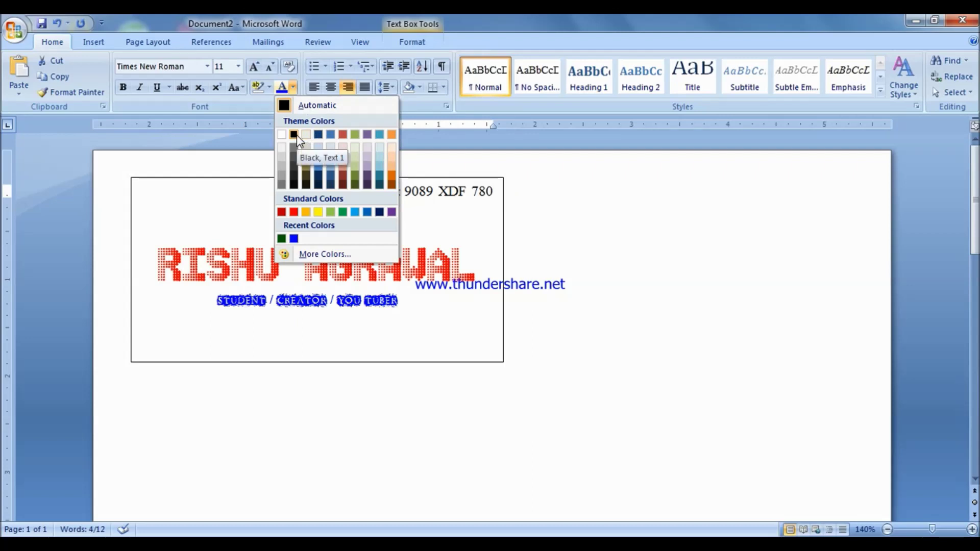
left_click(379, 212)
left_click(597, 226)
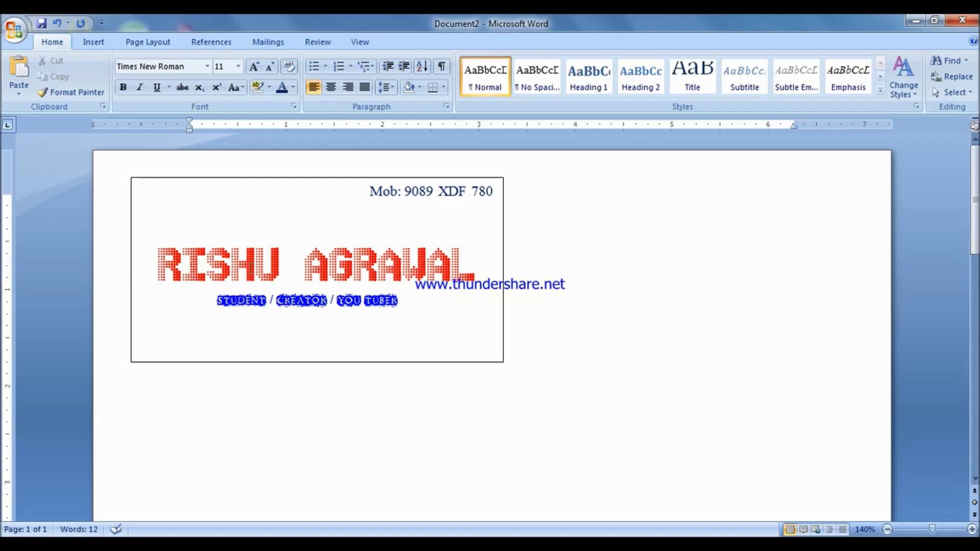
Drag the card's bottom edge down to make it taller.
left_click(338, 362)
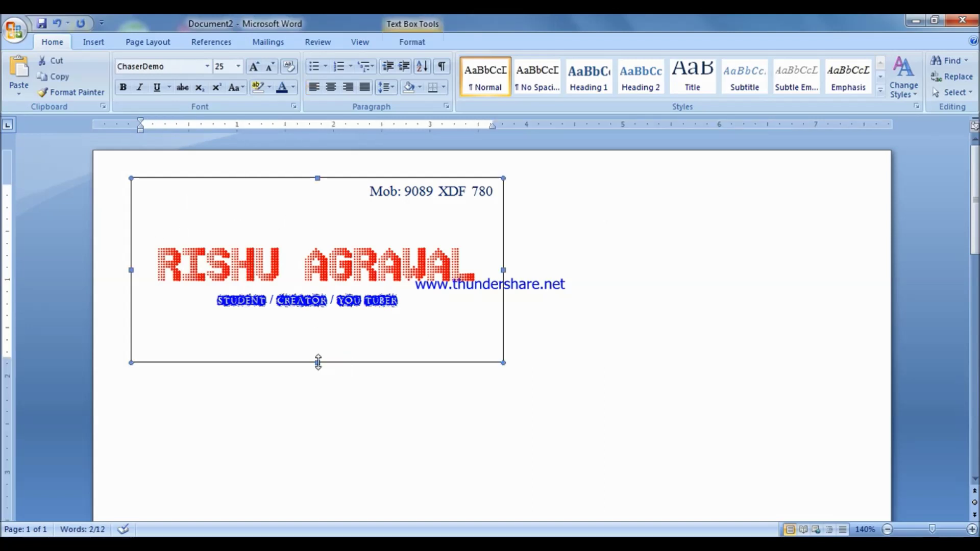
left_click_drag(317, 362, 317, 373)
left_click(586, 329)
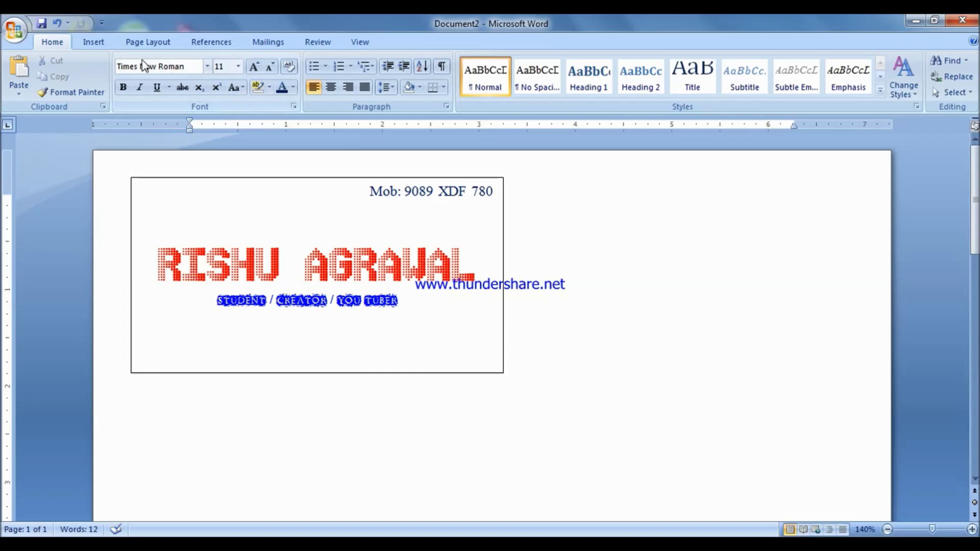
Add a text box across the card's bottom holding the 'Address:' line, centred.
left_click(92, 41)
left_click(216, 77)
left_click(214, 122)
left_click_drag(131, 349, 503, 376)
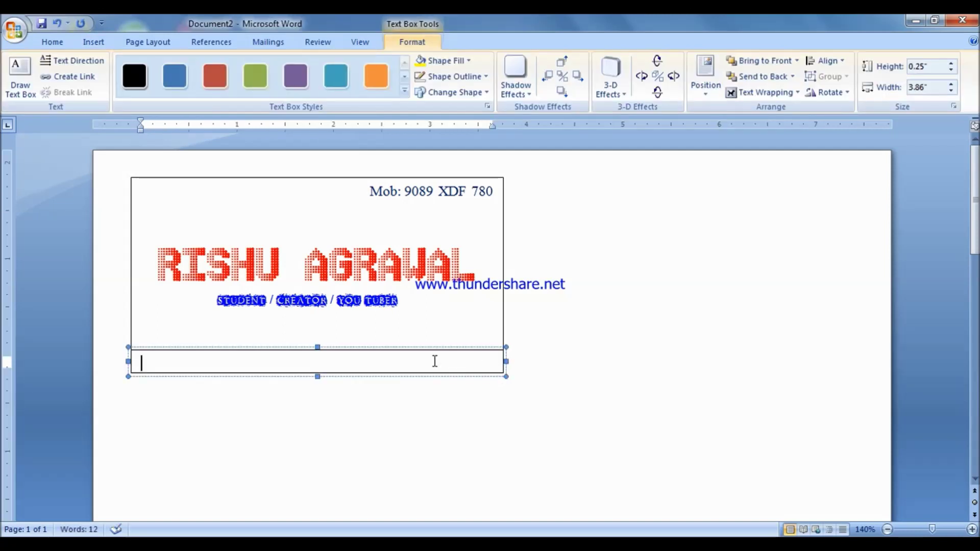
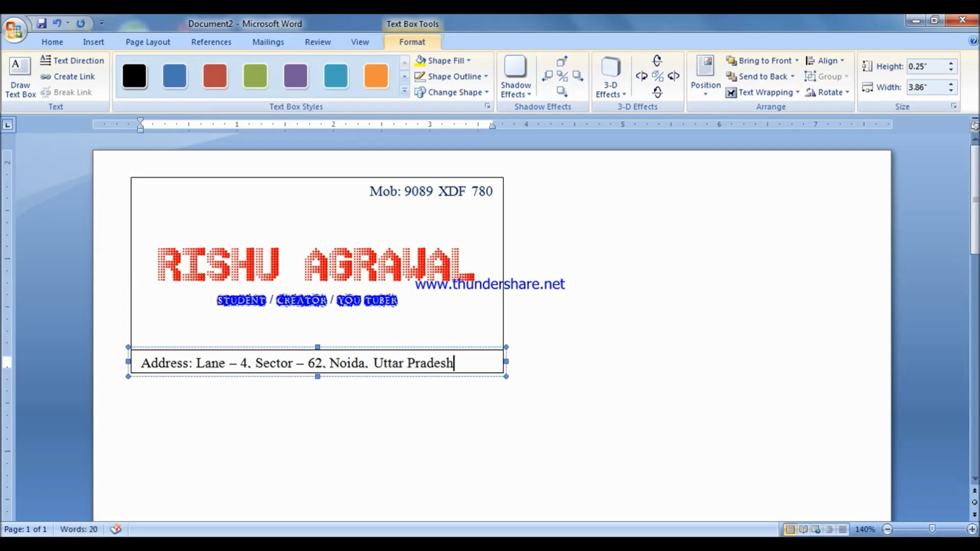
left_click_drag(457, 362, 160, 358)
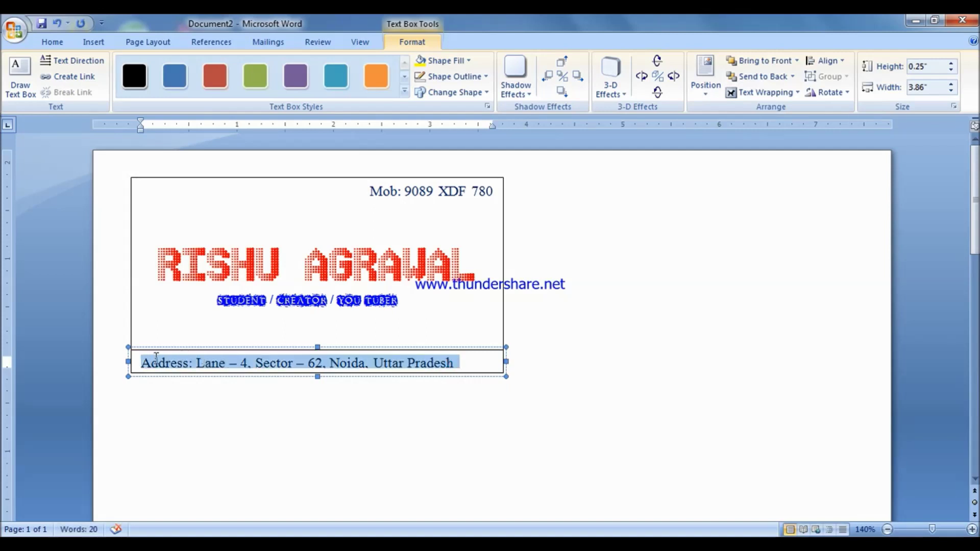
key("ctrl+e")
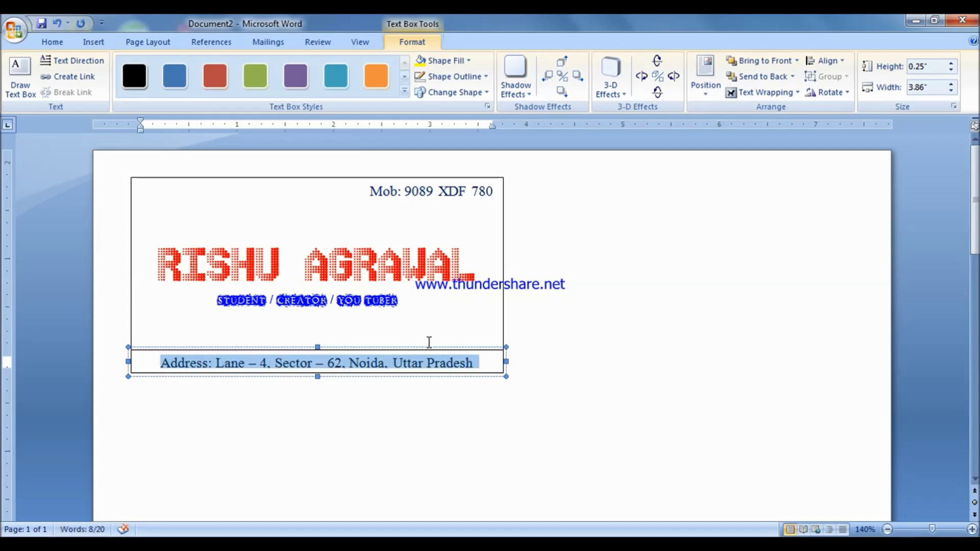
left_click(448, 306)
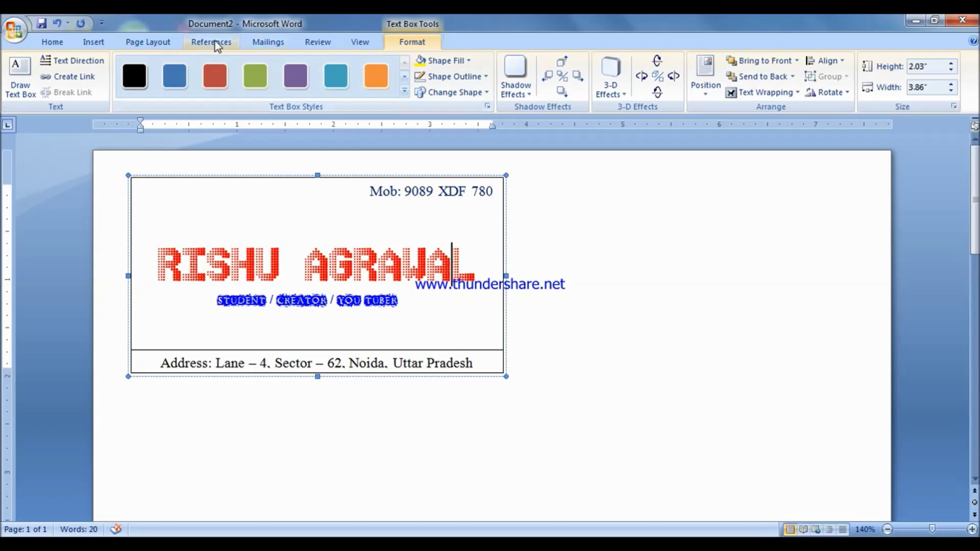
Fill the card with a white marble texture and give the subtitle box no fill.
left_click(465, 61)
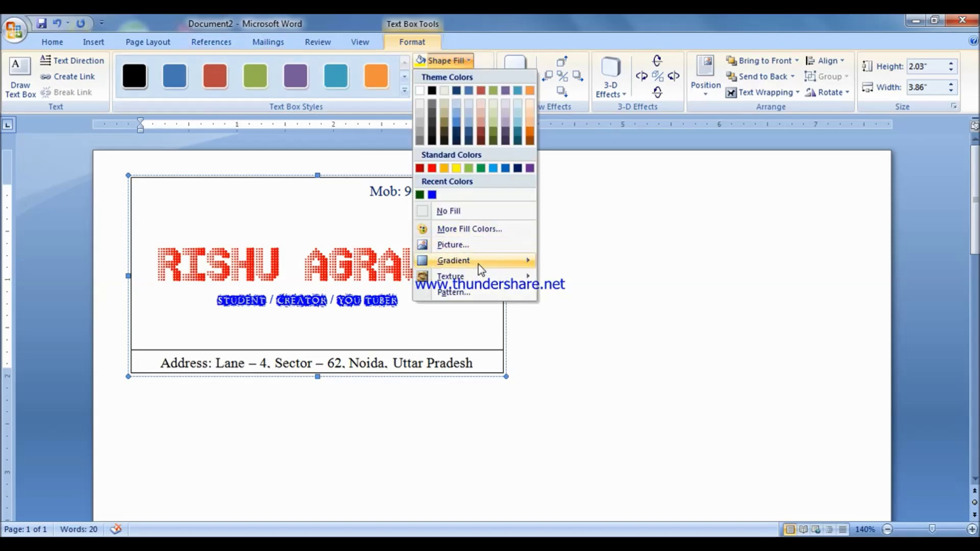
mouse_move(452, 276)
left_click(632, 288)
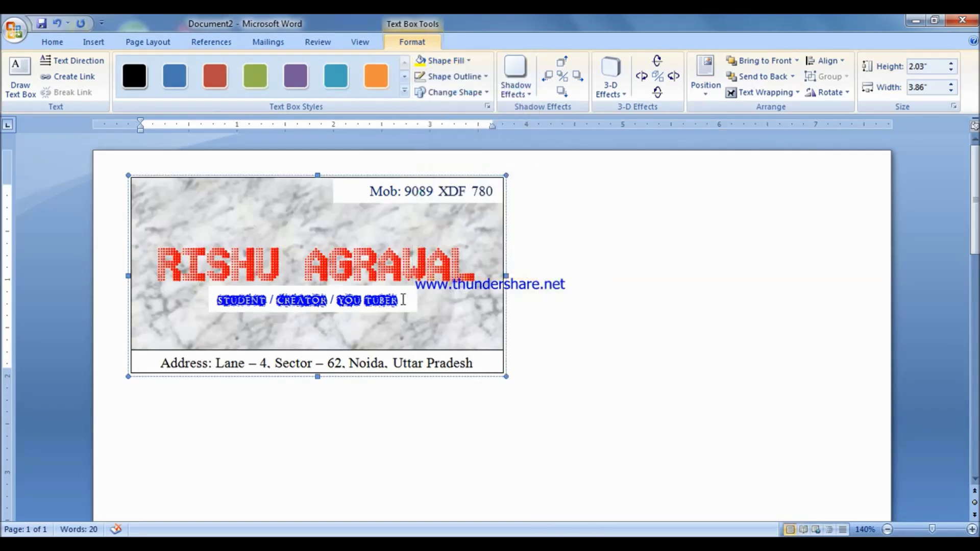
left_click(404, 300)
left_click(446, 63)
left_click(428, 205)
Set the mobile number box to No Fill so the marble shows through.
left_click(428, 205)
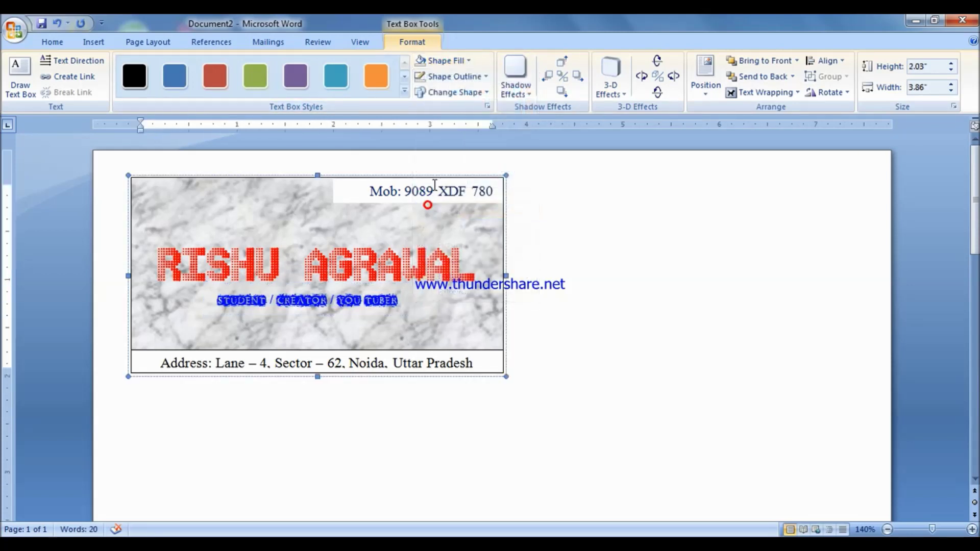
left_click(360, 196)
left_click(418, 62)
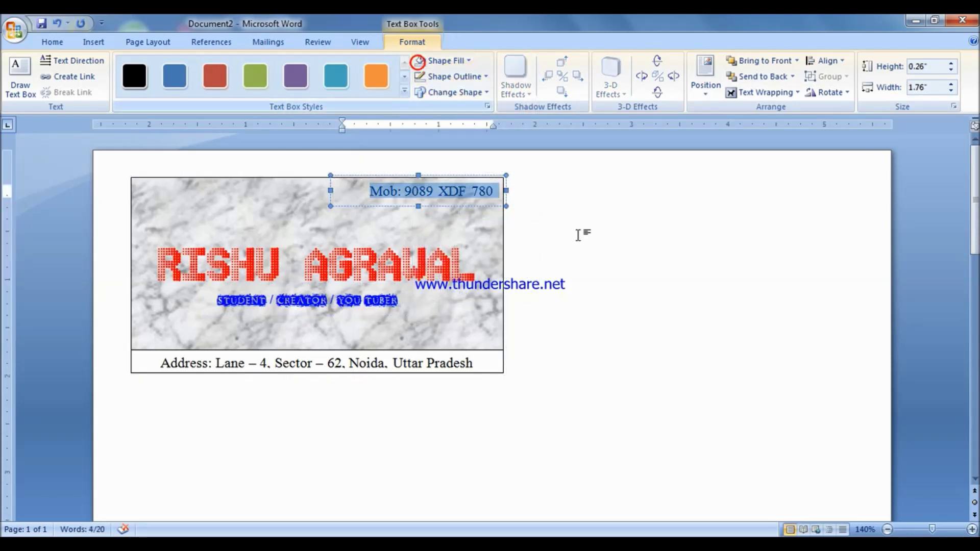
left_click(579, 235)
left_click(441, 354)
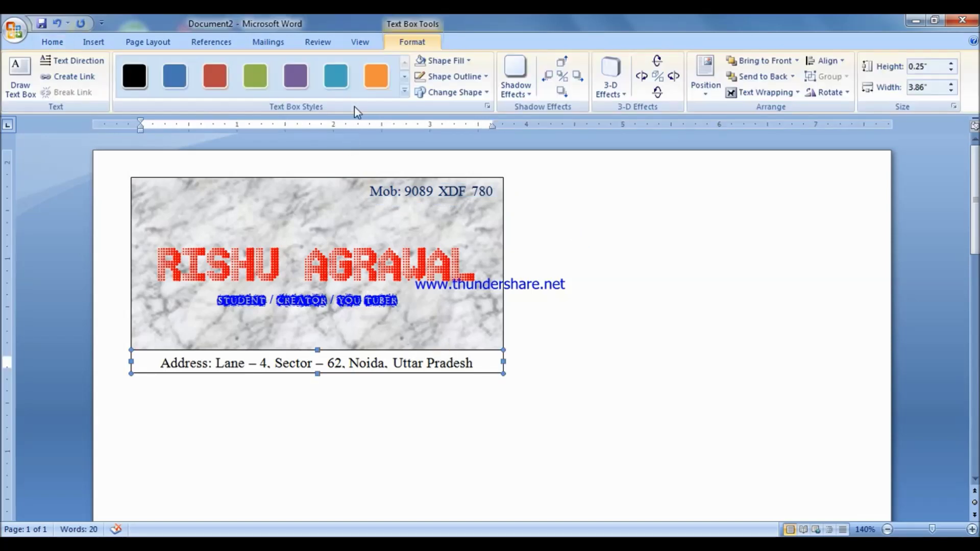
Give the address strip a one-colour yellow gradient, fully lightened, in Vertical shading style.
left_click(444, 61)
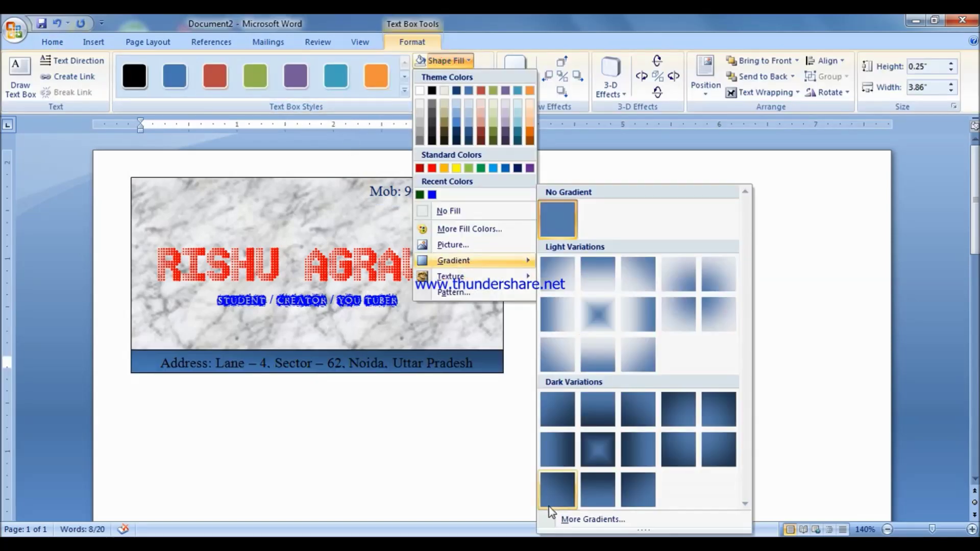
left_click(548, 519)
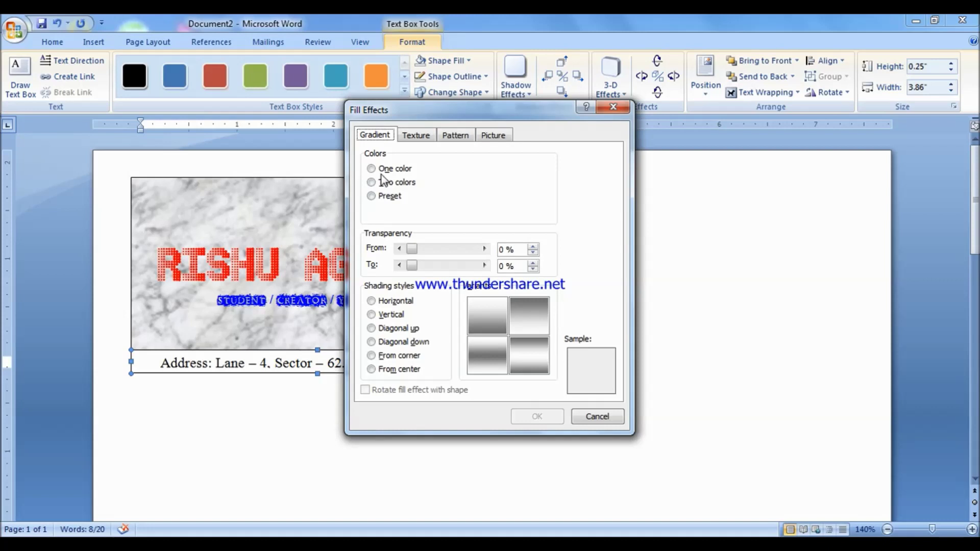
left_click(380, 171)
left_click_drag(487, 213, 540, 213)
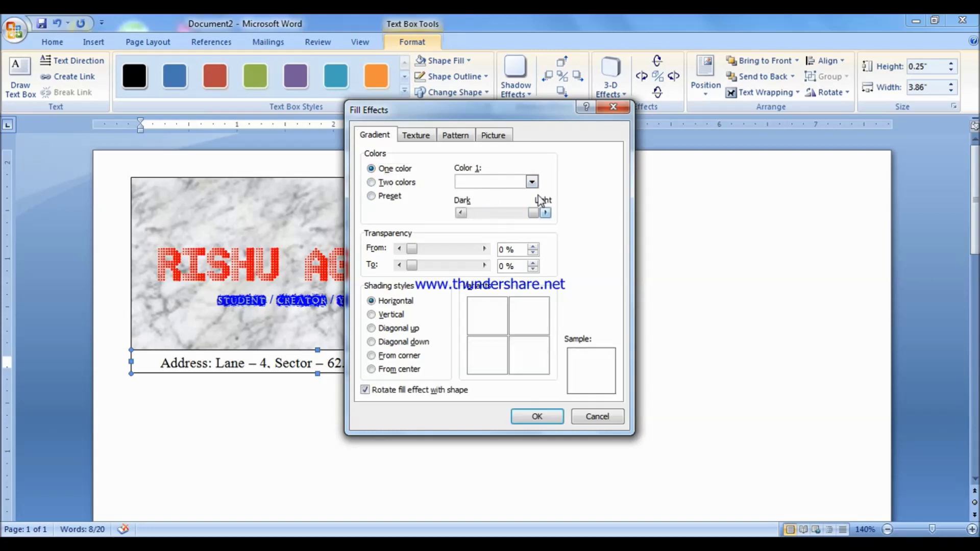
left_click(532, 181)
left_click(500, 289)
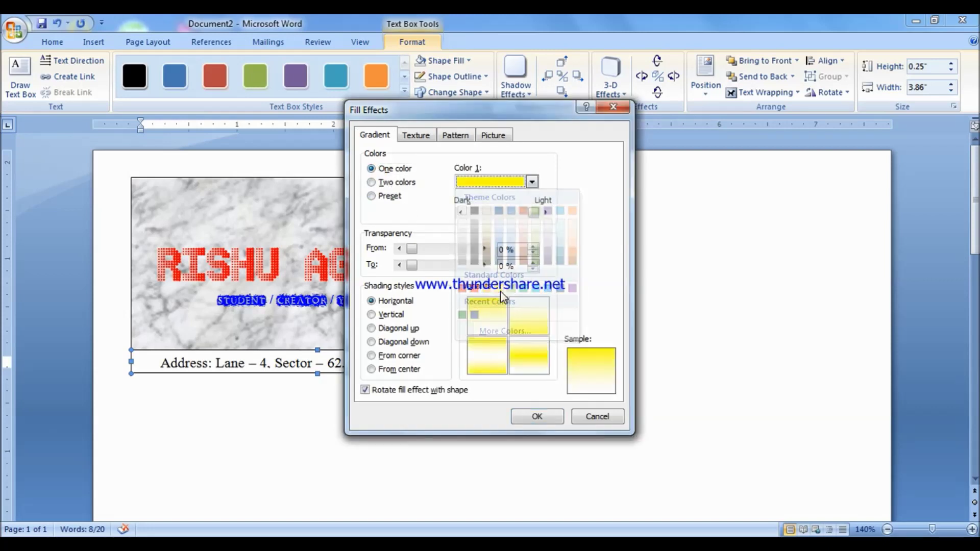
left_click(399, 315)
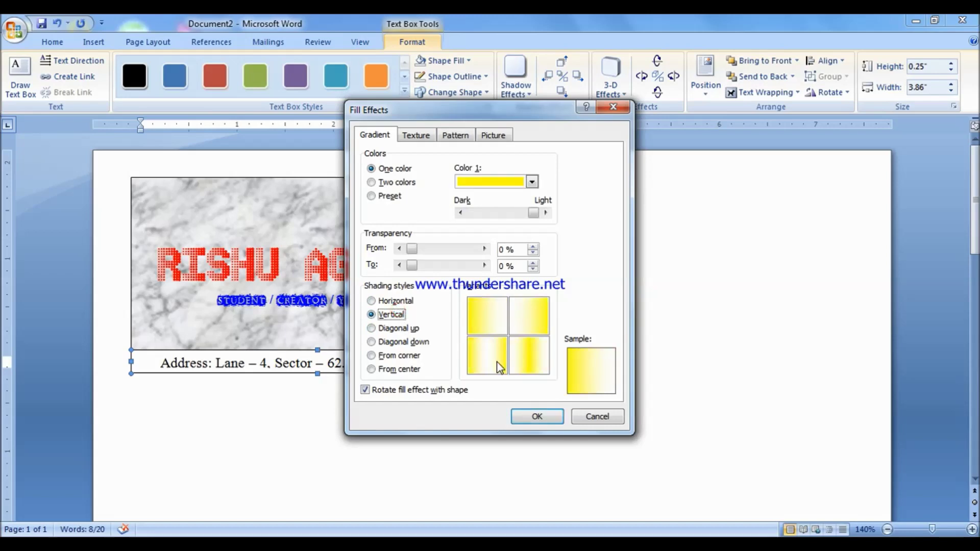
double_click(500, 367)
left_click(531, 359)
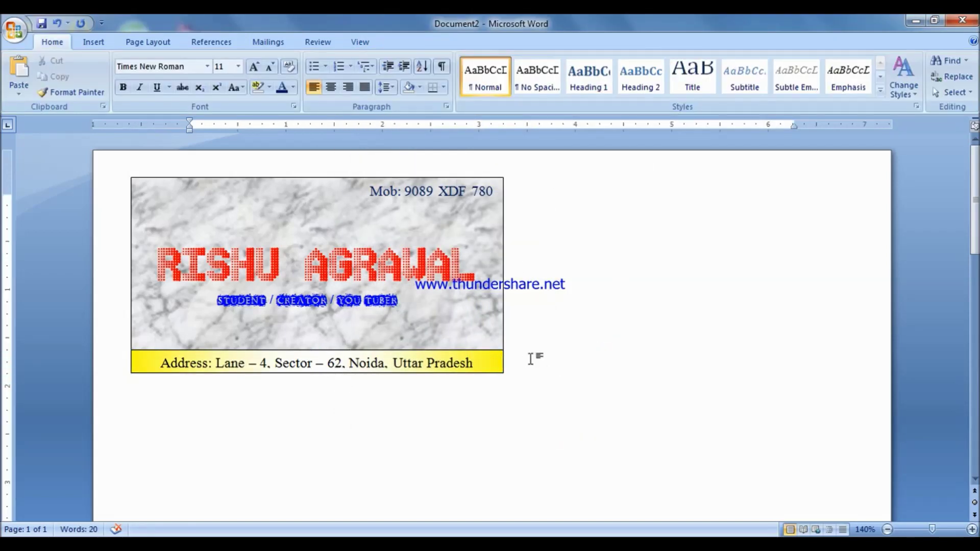
Select the address text and look through the font colour choices without changing them.
triple_click(494, 363)
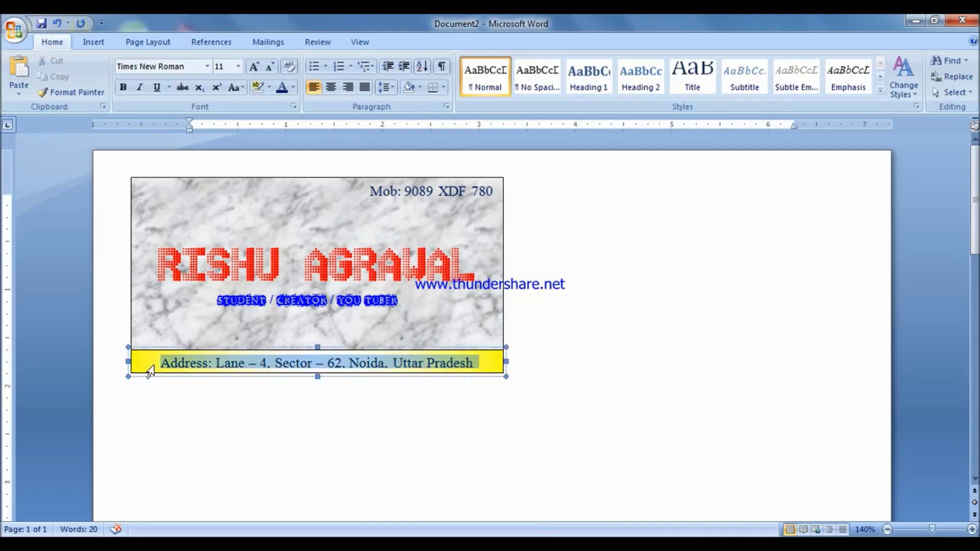
left_click(59, 45)
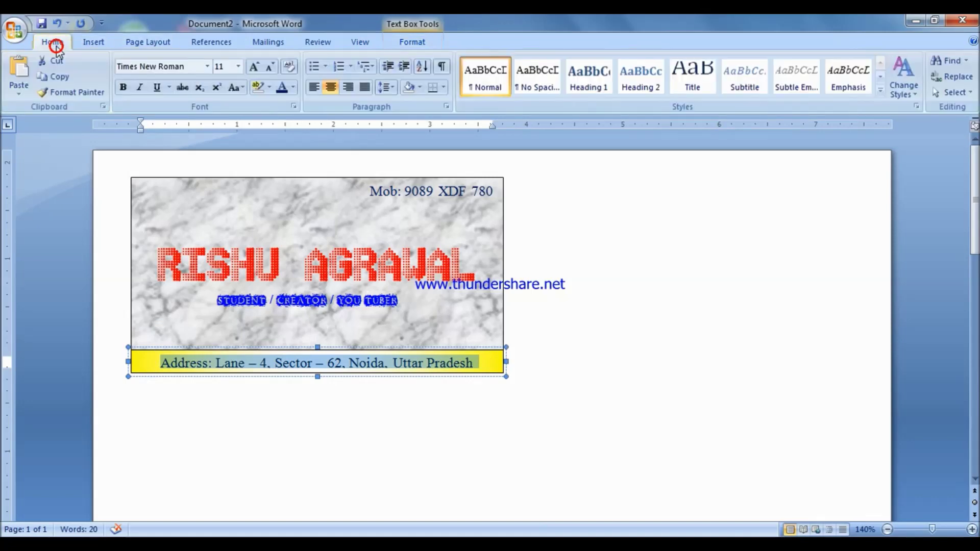
left_click(294, 87)
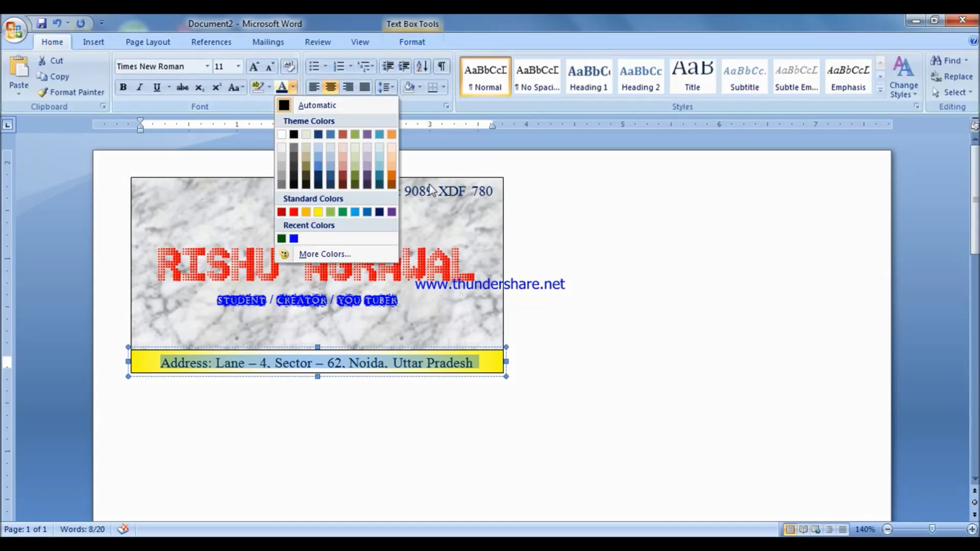
left_click(381, 213)
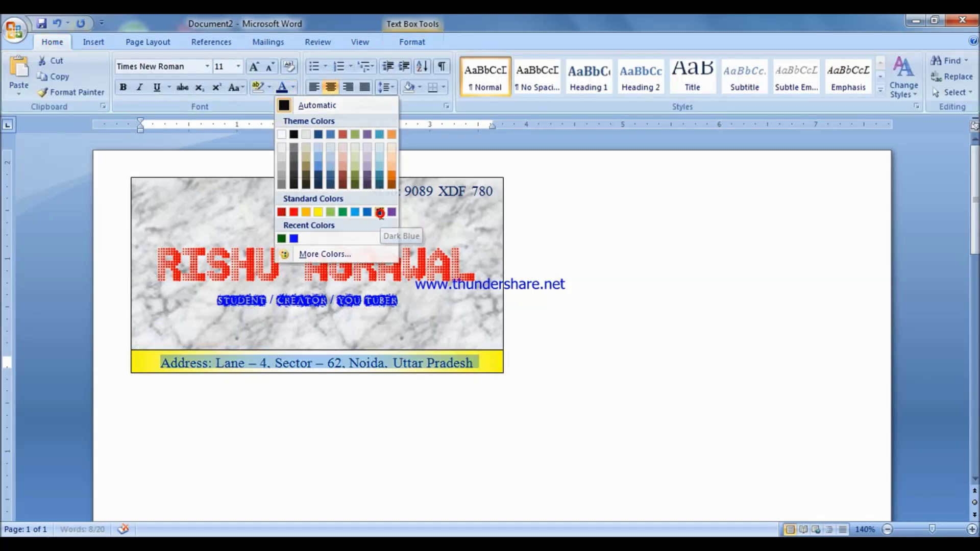
Apply the first dashed Text Box Style to the address box and make it slightly taller.
left_click(411, 42)
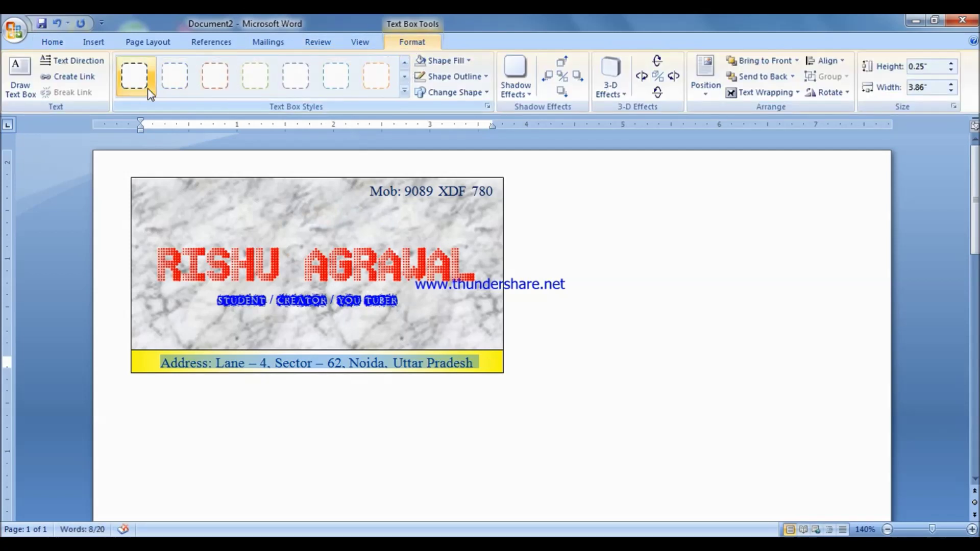
left_click(140, 85)
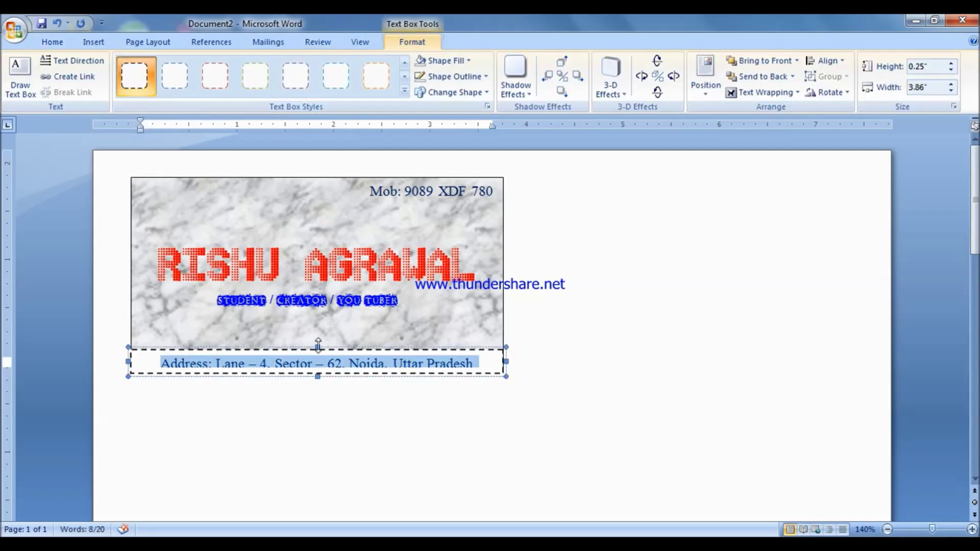
left_click_drag(318, 343, 320, 341)
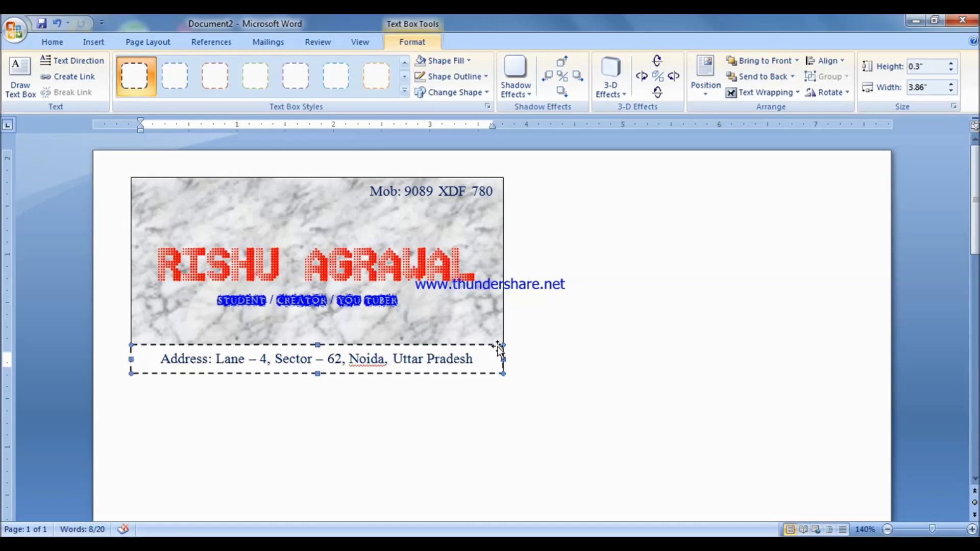
left_click(535, 345)
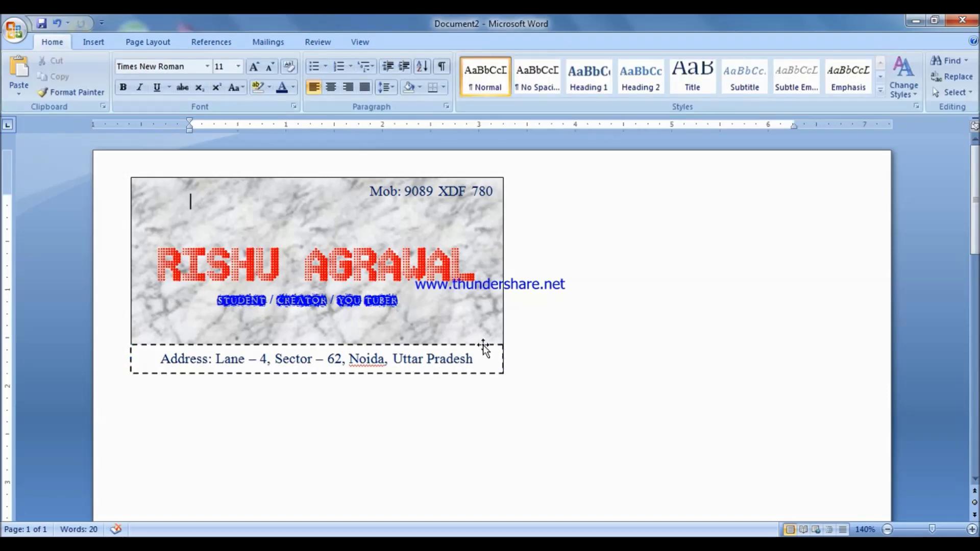
left_click_drag(483, 347, 483, 345)
left_click(599, 334)
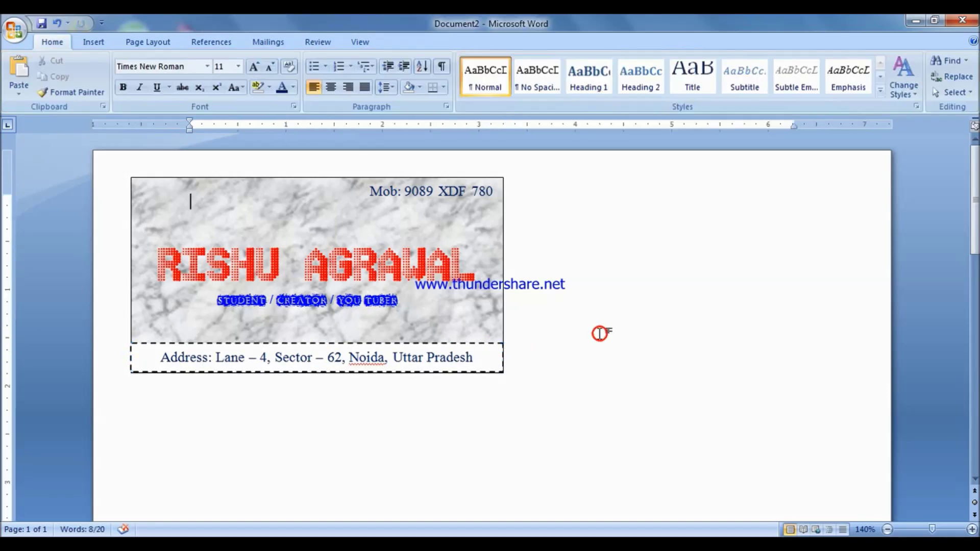
Set the address box outline colour to red, undoing an accidental left-edge resize.
left_click(491, 342)
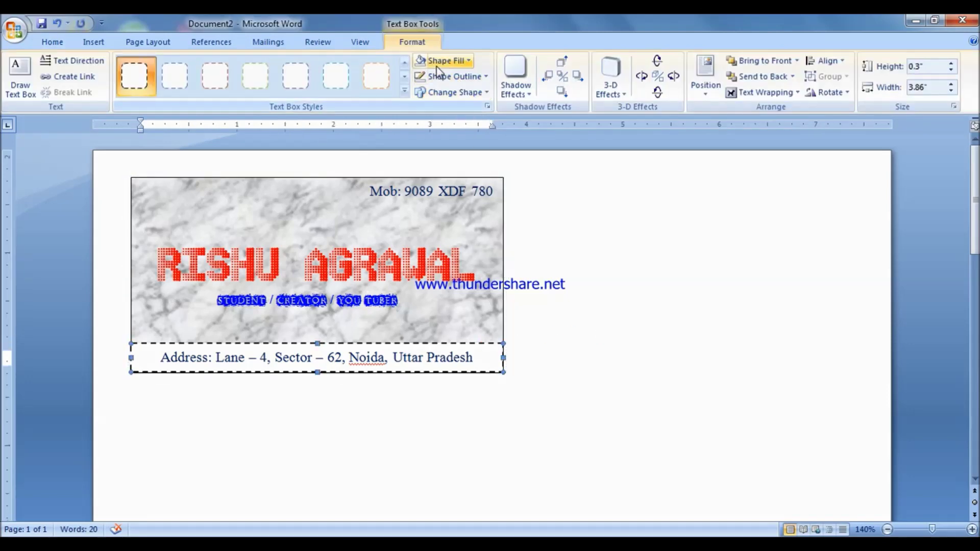
left_click(449, 76)
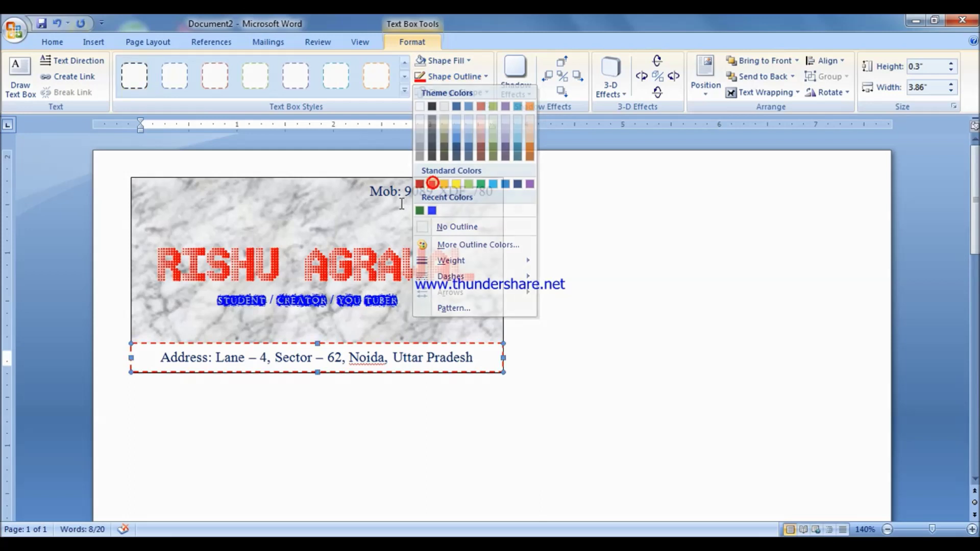
left_click(435, 182)
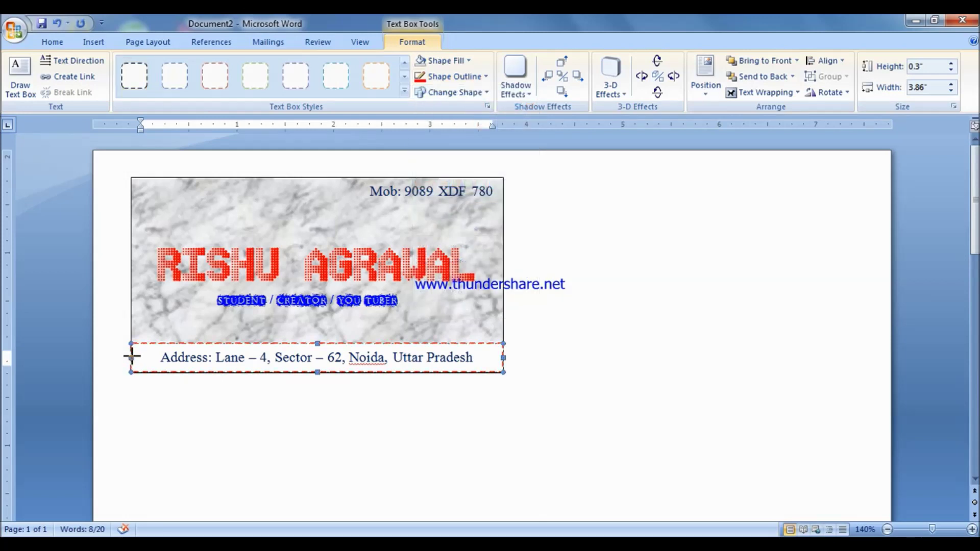
left_click_drag(132, 357, 136, 357)
key("ctrl+z")
key("ctrl+z")
key("ctrl+z")
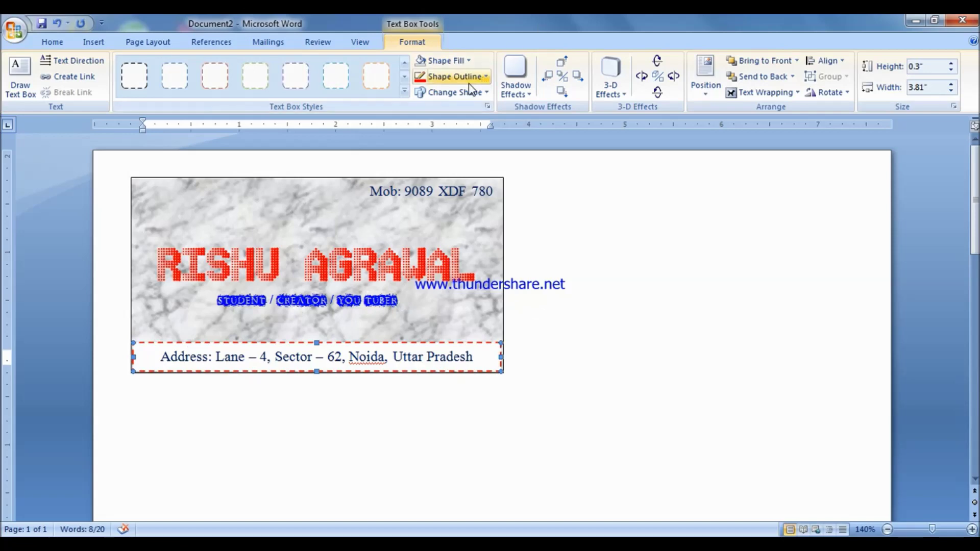
left_click(449, 61)
mouse_move(453, 261)
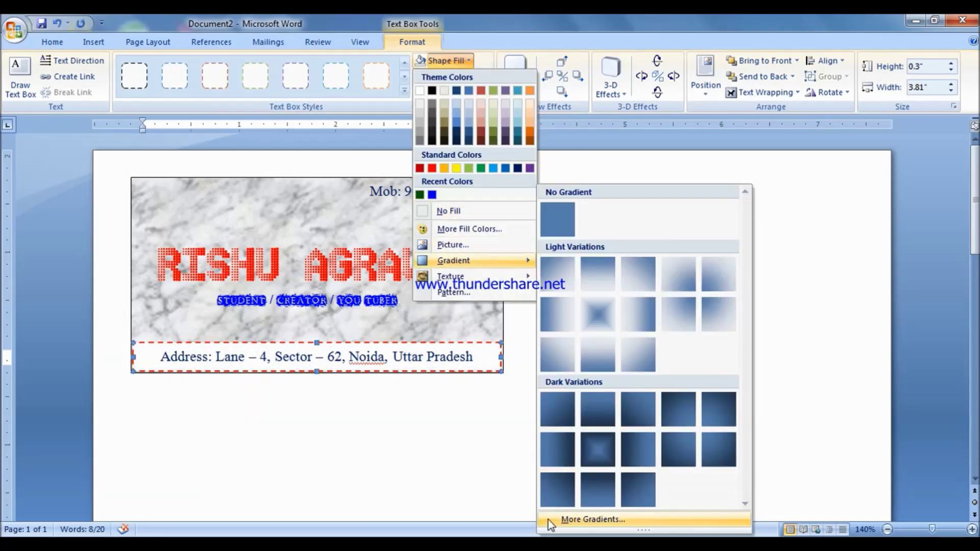
Give the address strip a one-colour yellow gradient set to Light with Diagonal up shading.
left_click(549, 520)
left_click(394, 170)
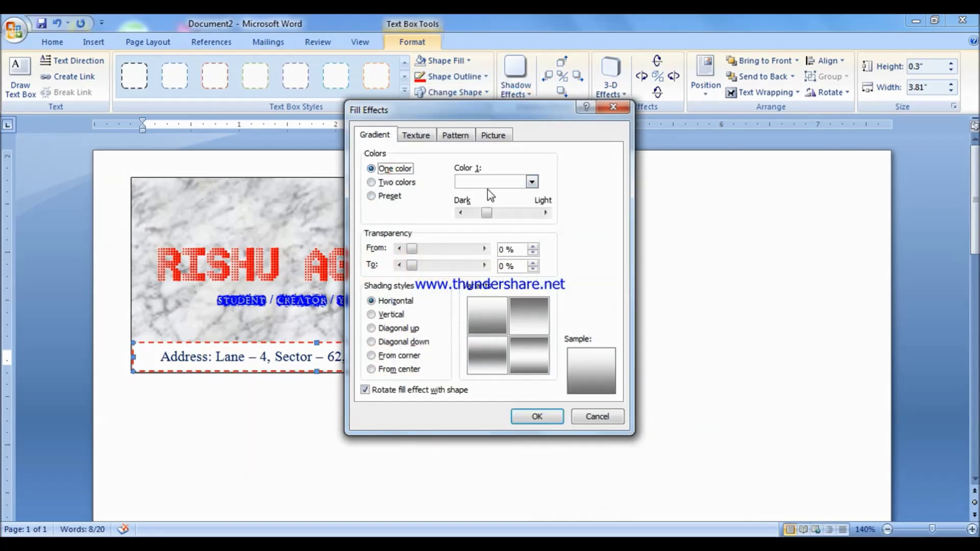
left_click(532, 182)
left_click(501, 290)
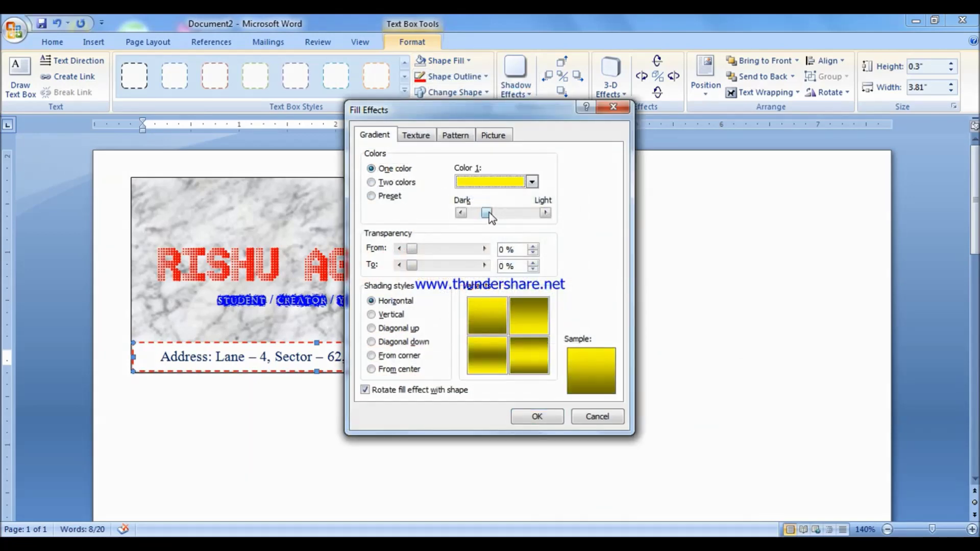
left_click_drag(487, 212, 551, 221)
left_click(384, 315)
left_click(391, 329)
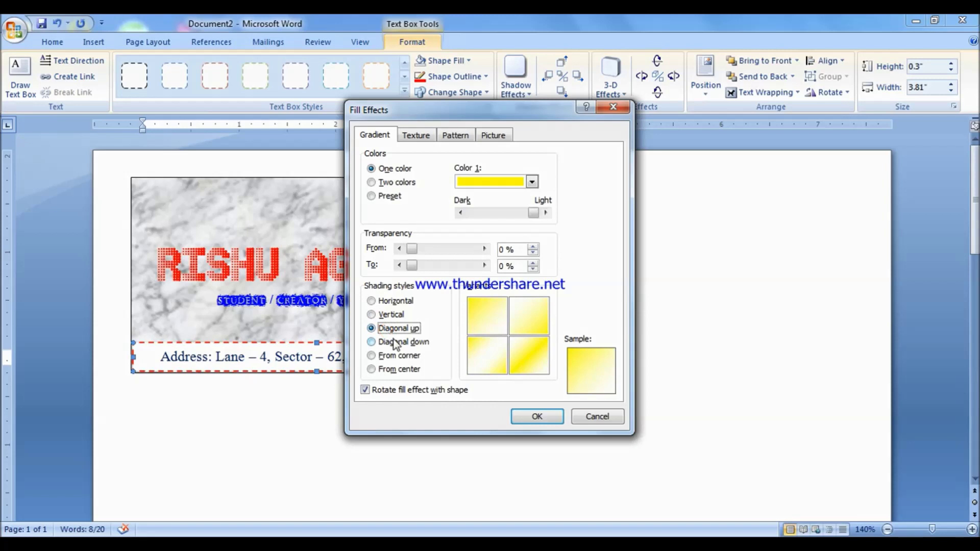
double_click(527, 367)
left_click(545, 357)
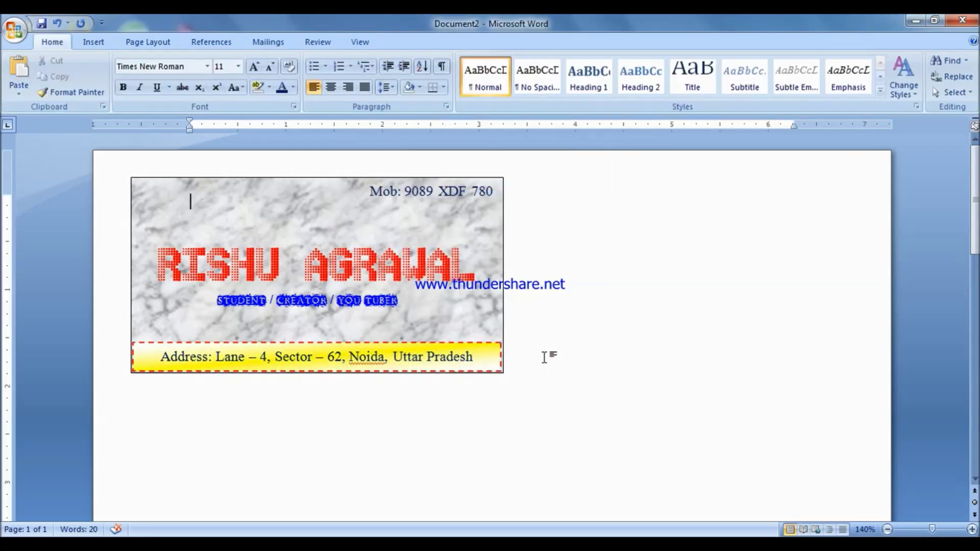